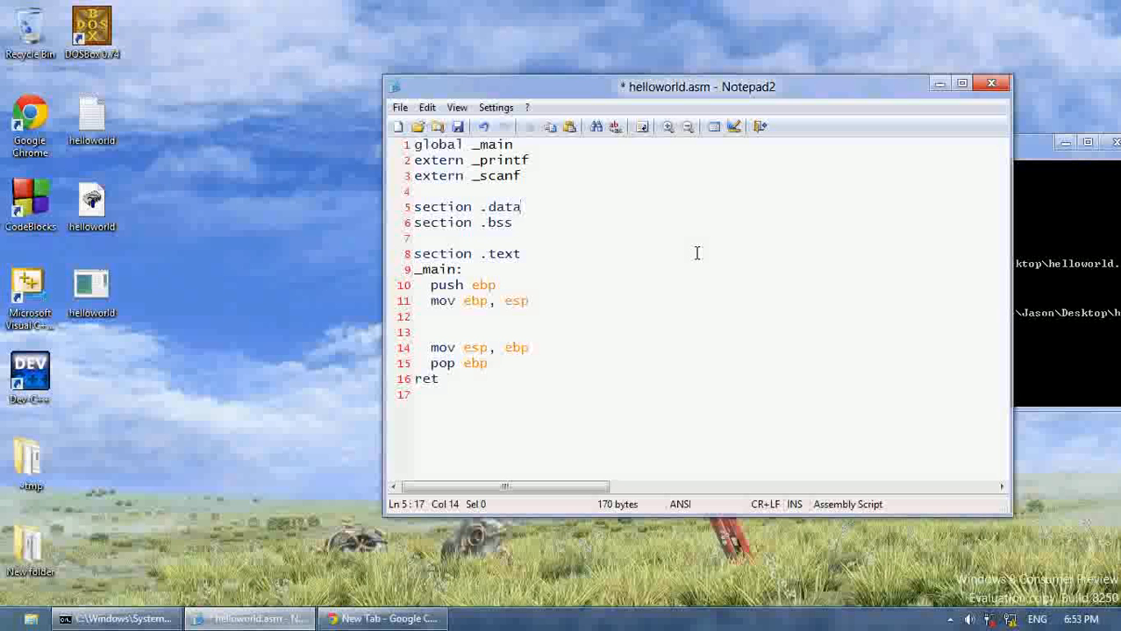
Define msg db "Prompt: ", 0 in .data and add push msg, call _printf in _main.
{"action": "key", "text": "Return"}
{"action": "key", "text": "Return"}
{"action": "key", "text": "Up"}
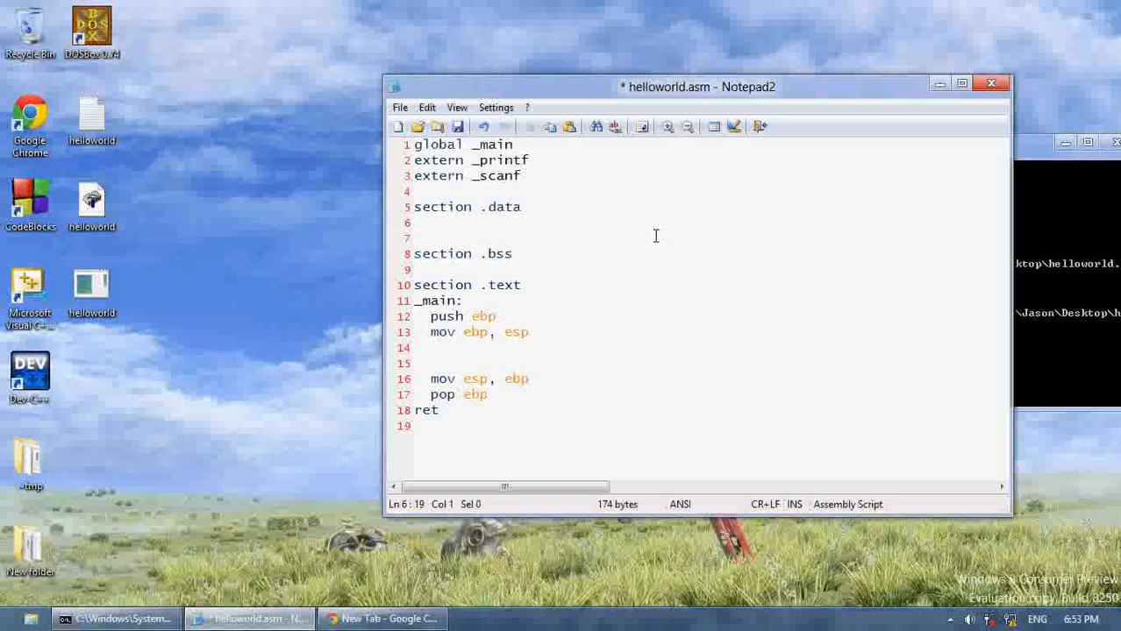
{"action": "type", "text": "msg "}
{"action": "type", "text": "db \""}
{"action": "type", "text": "Promp"}
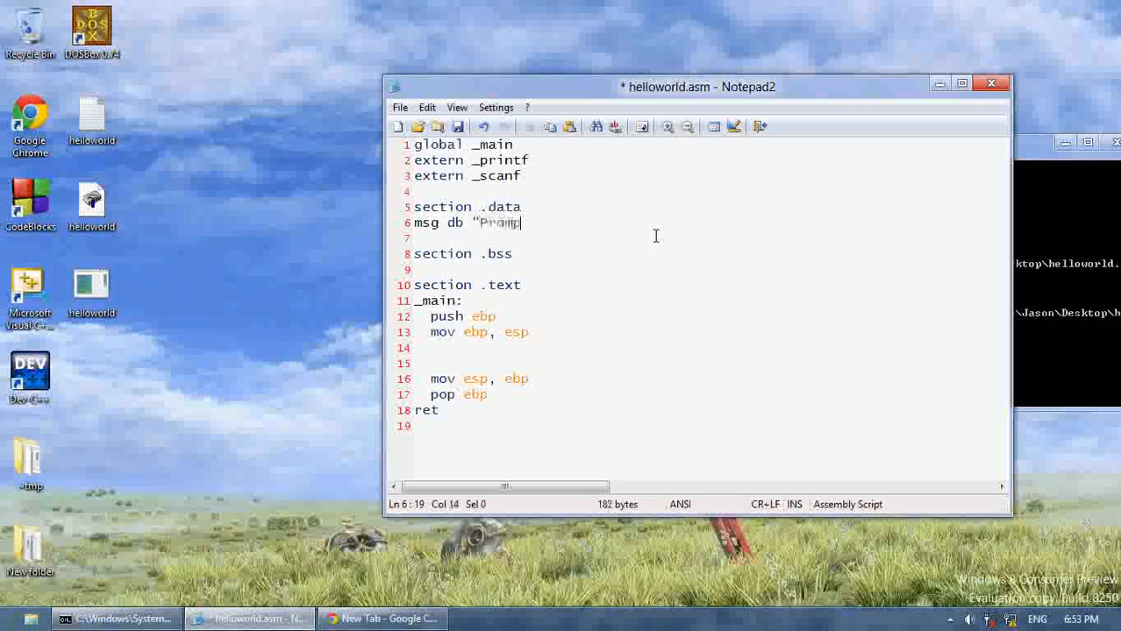
{"action": "type", "text": "t: \""}
{"action": "type", "text": ", 0"}
{"action": "key", "text": "Down"}
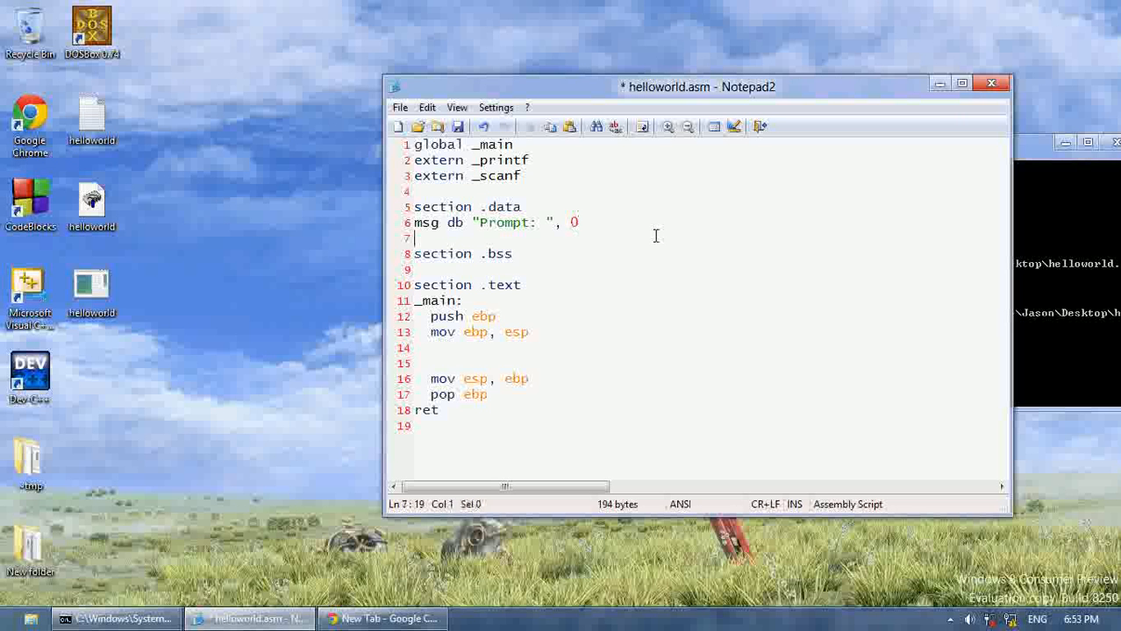
{"action": "key", "text": "Down"}
{"action": "key", "text": "Down"}
{"action": "key", "text": "Down"}
{"action": "key", "text": "Down"}
{"action": "key", "text": "Down"}
{"action": "key", "text": "Down"}
{"action": "key", "text": "Down"}
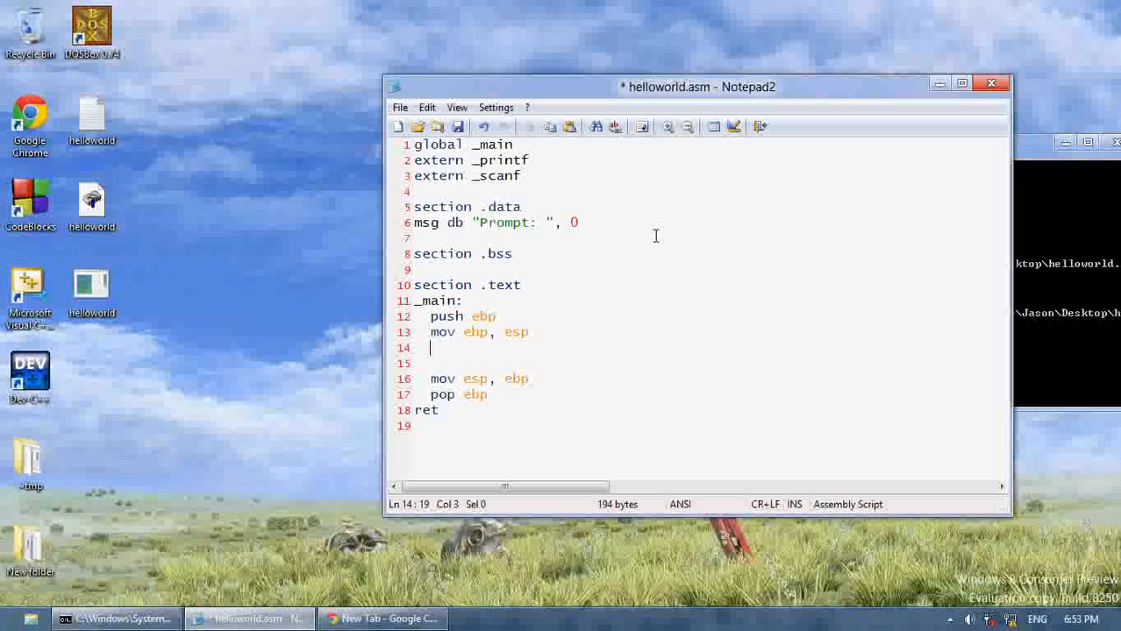
{"action": "key", "text": "Return"}
{"action": "key", "text": "Up"}
{"action": "key", "text": "Tab"}
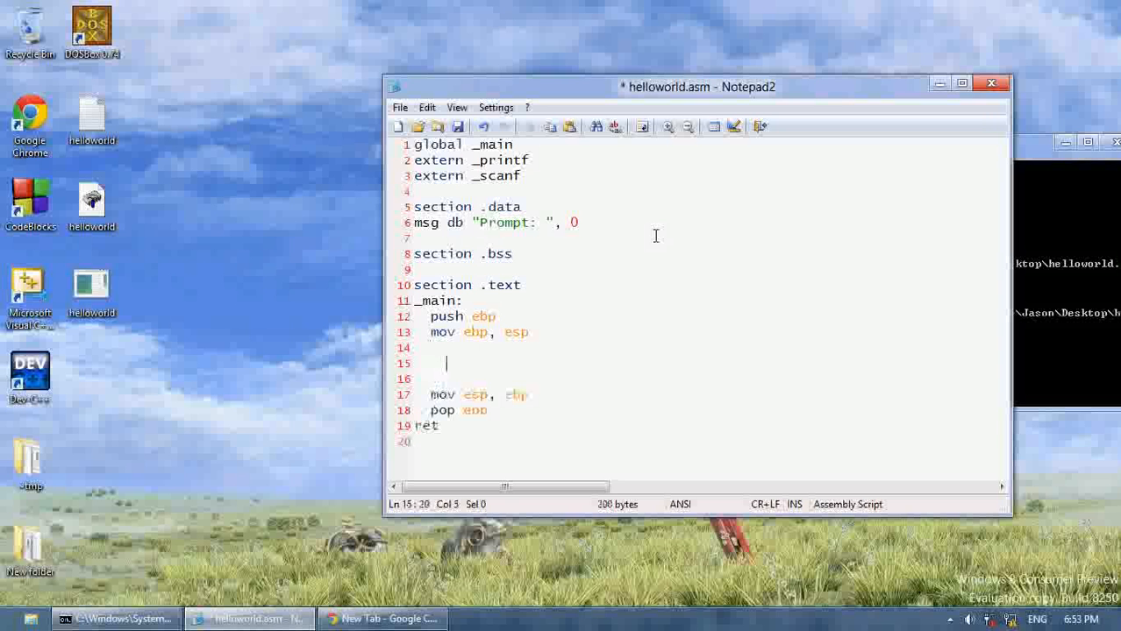
{"action": "type", "text": "mo"}
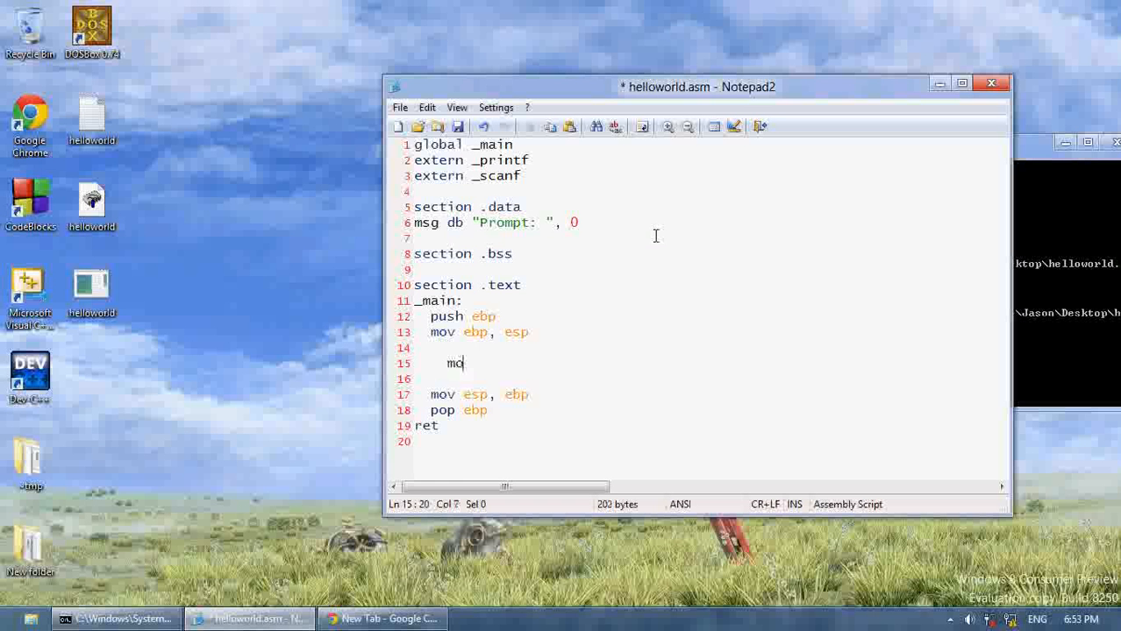
{"action": "key", "text": "Delete"}
{"action": "key", "text": "BackSpace"}
{"action": "key", "text": "BackSpace"}
{"action": "type", "text": "pus"}
{"action": "type", "text": "h msg"}
{"action": "key", "text": "Return"}
{"action": "type", "text": "call"}
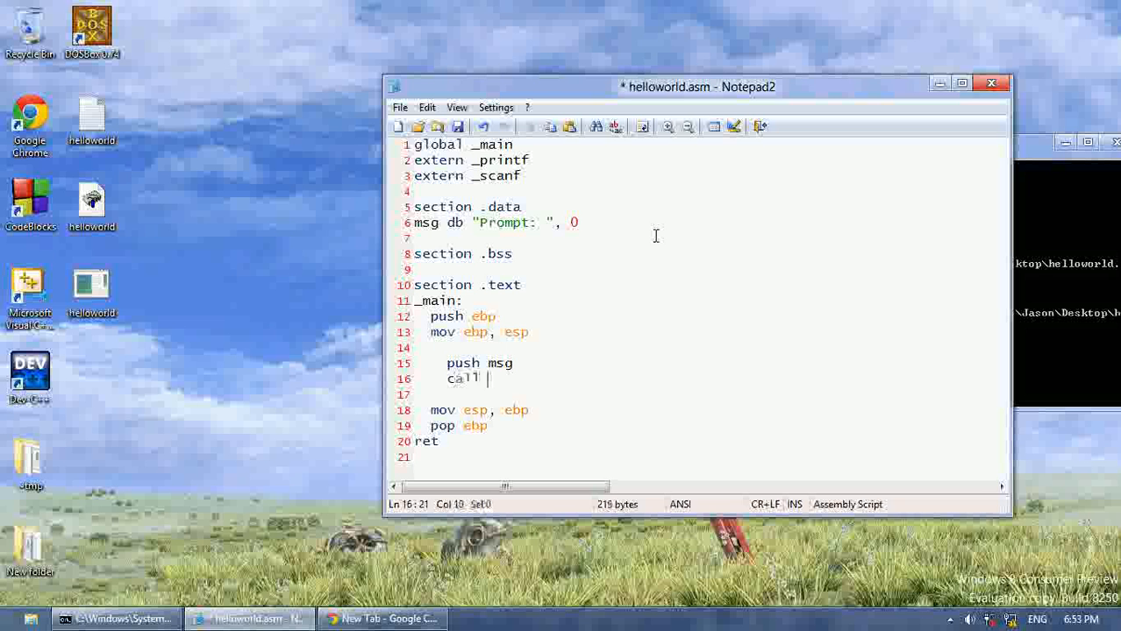
{"action": "type", "text": " _printf"}
{"action": "key", "text": "Return"}
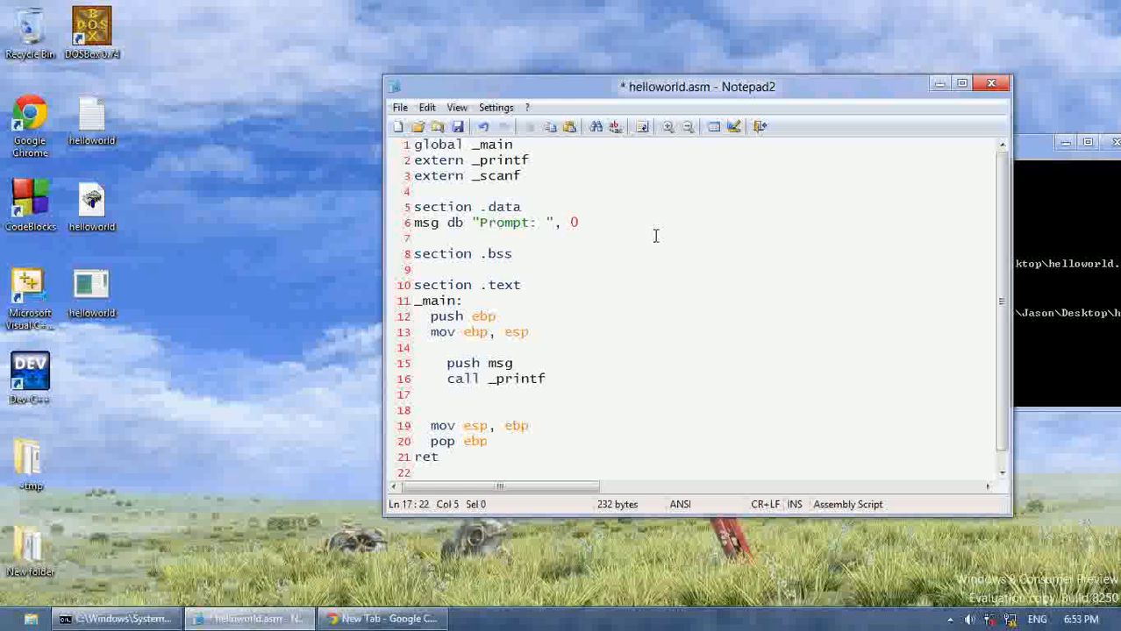
Review the extern _printf and _scanf declarations and return below the printf call.
{"action": "left_click_drag", "start_coordinate": [562, 175], "coordinate": [414, 175]}
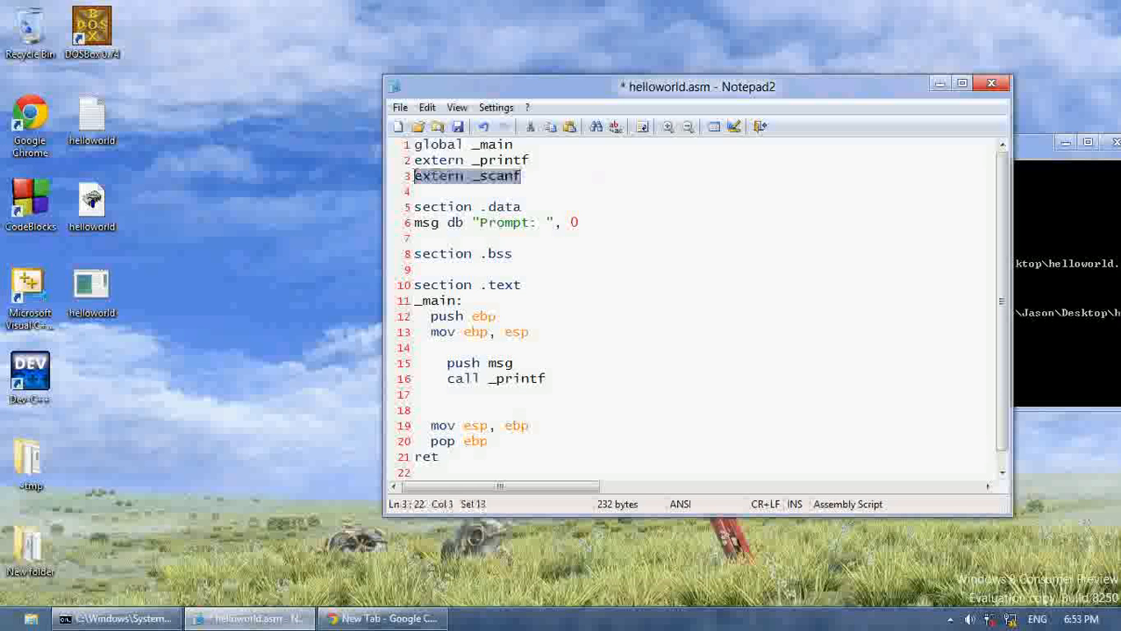
{"action": "left_click", "coordinate": [535, 393]}
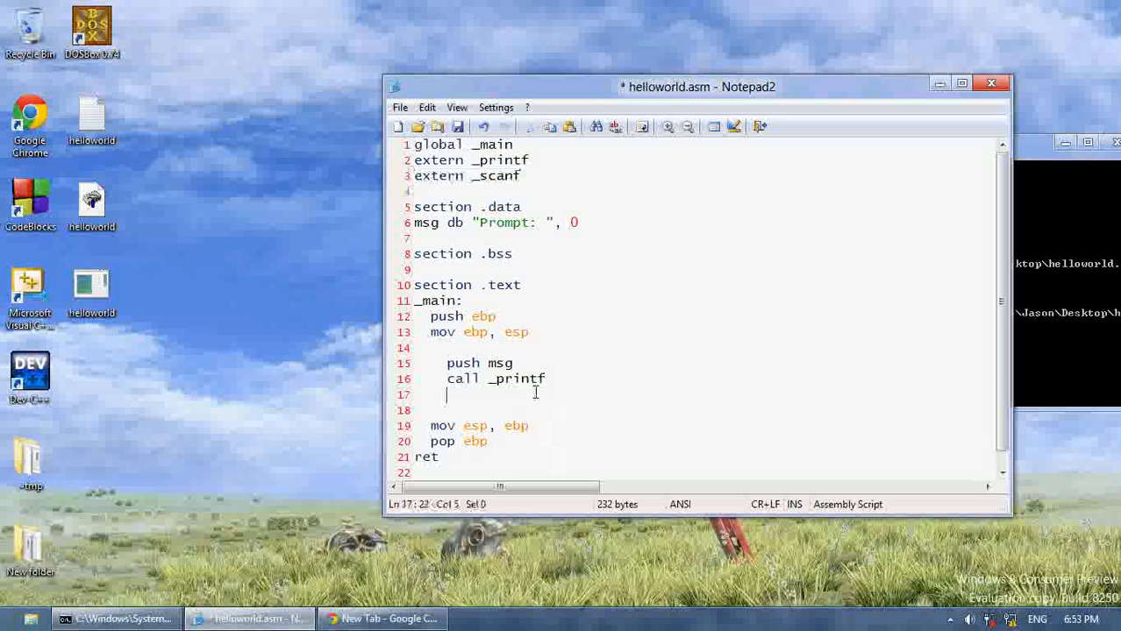
{"action": "left_click_drag", "start_coordinate": [524, 176], "coordinate": [472, 186]}
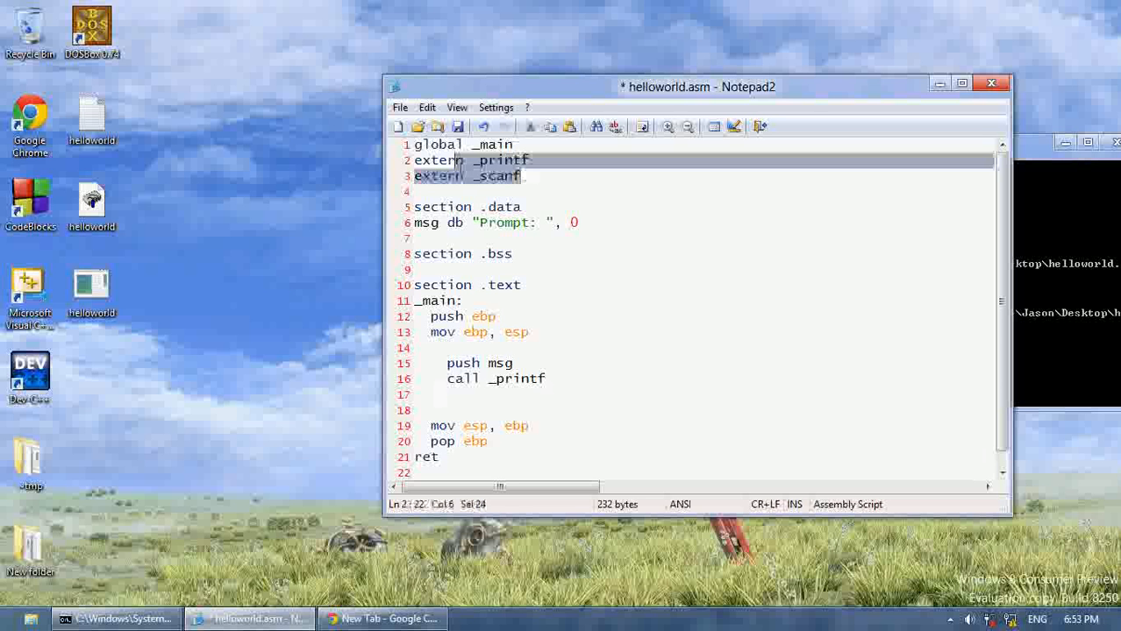
{"action": "double_click", "coordinate": [474, 180]}
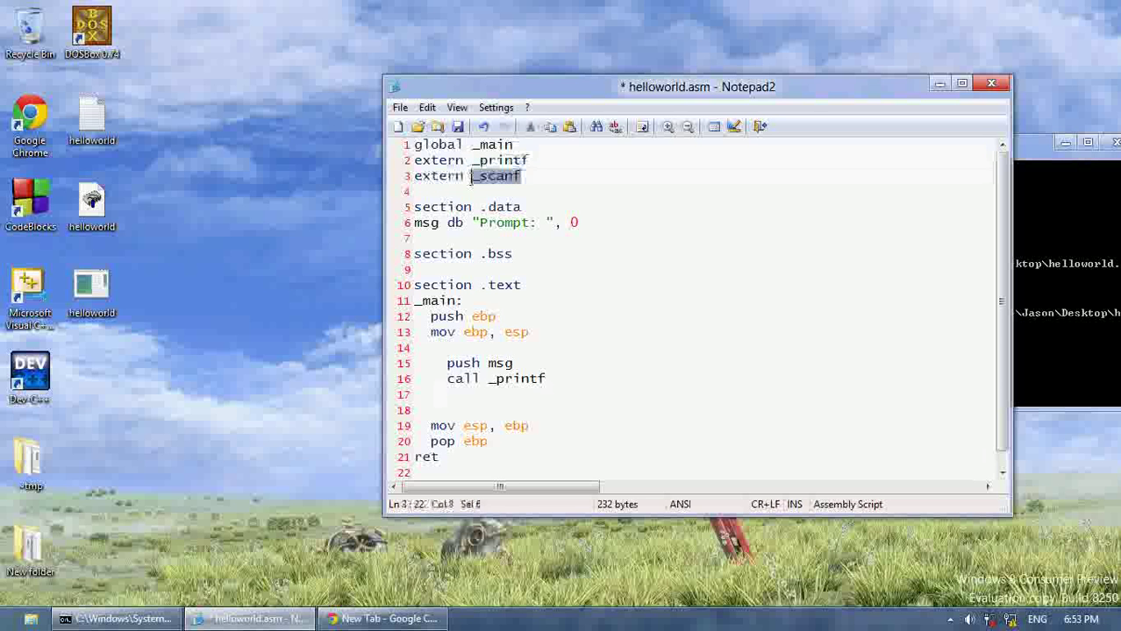
{"action": "left_click", "coordinate": [558, 394]}
{"action": "key", "text": "Left"}
{"action": "key", "text": "Left"}
{"action": "key", "text": "Left"}
{"action": "key", "text": "Left"}
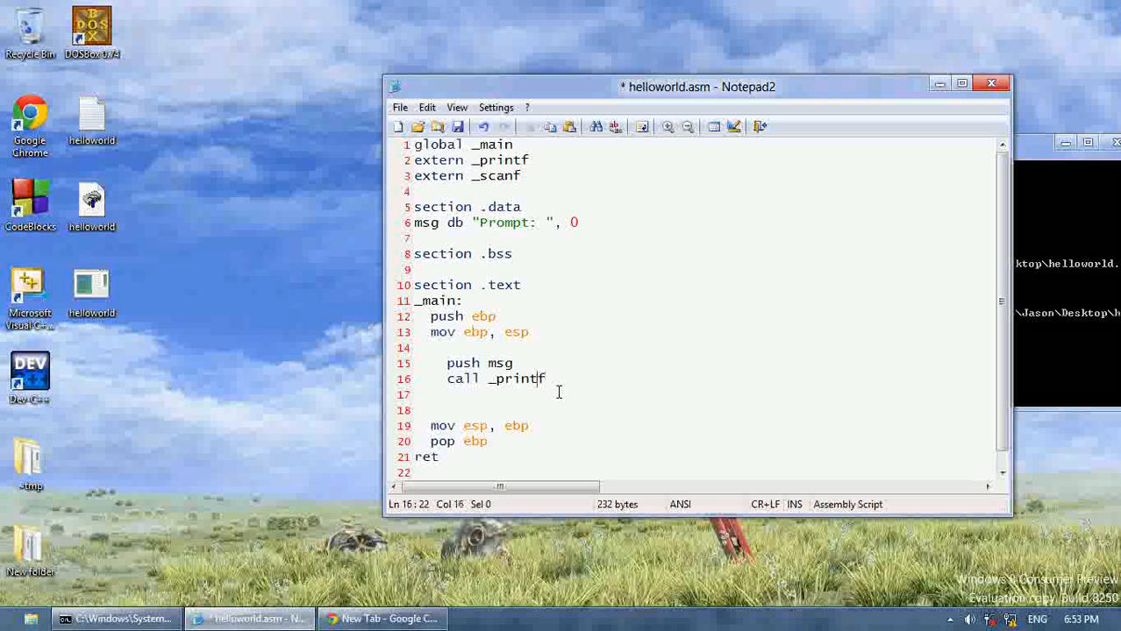
Add the stack cleanup add esp, 4 after call _printf, leaving blank lines below.
{"action": "key", "text": "Tab"}
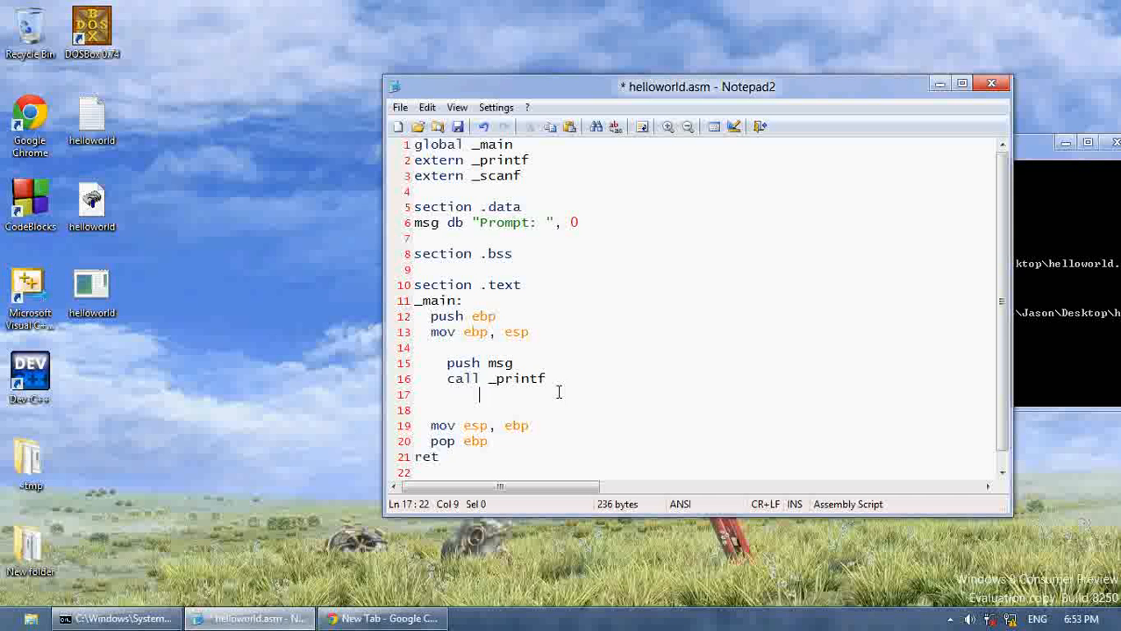
{"action": "key", "text": "Left"}
{"action": "key", "text": "Left"}
{"action": "key", "text": "Left"}
{"action": "key", "text": "Left"}
{"action": "type", "text": "add"}
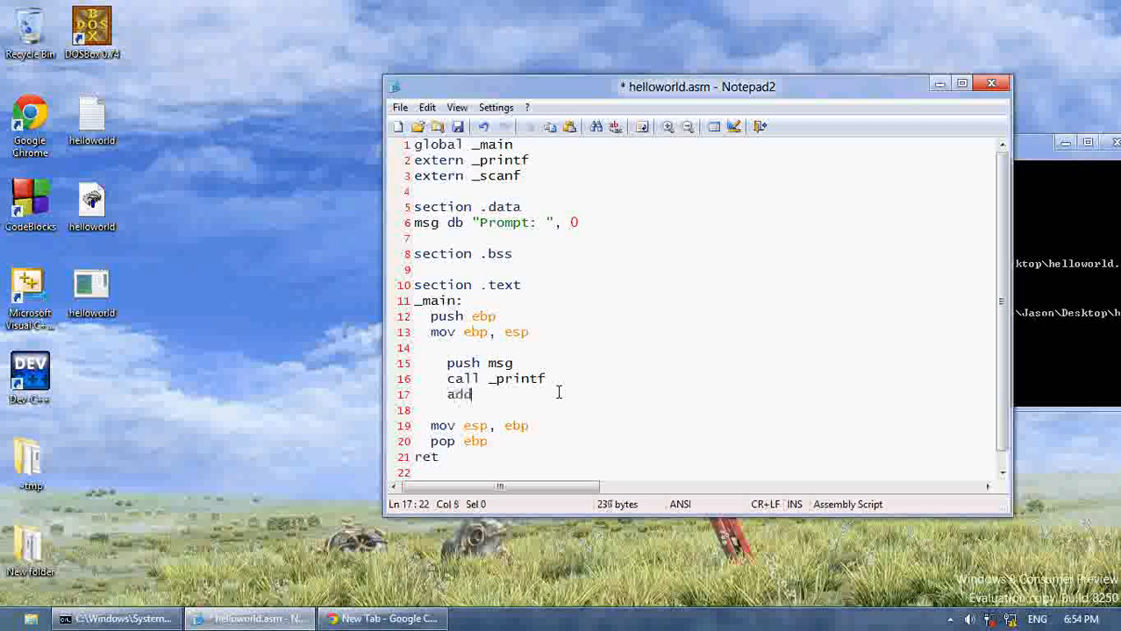
{"action": "key", "text": "BackSpace"}
{"action": "type", "text": "d "}
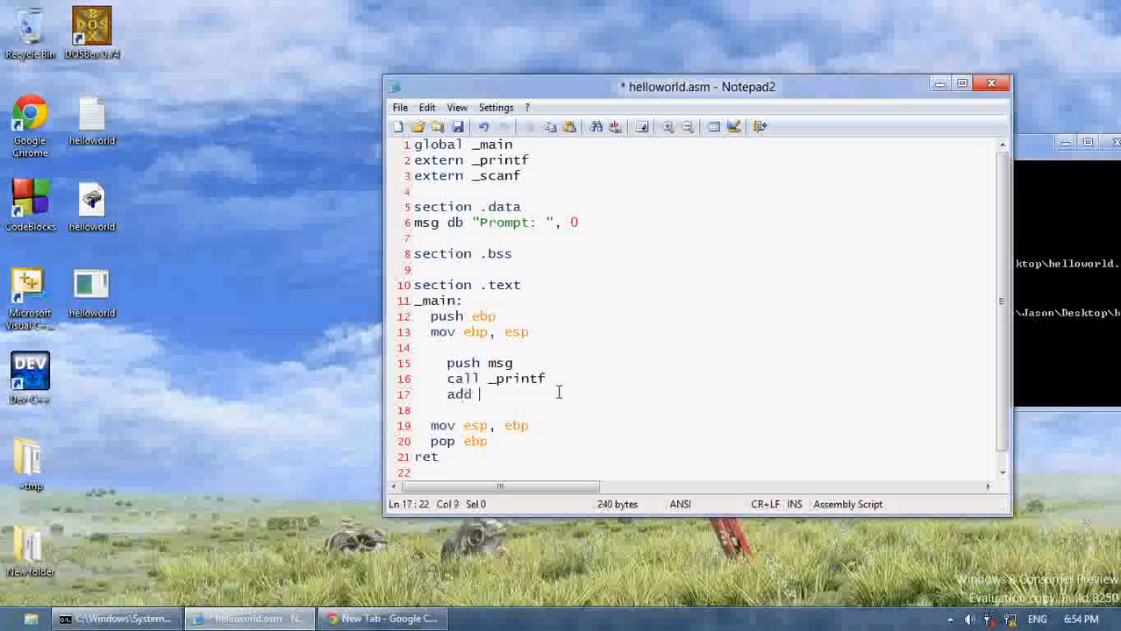
{"action": "type", "text": "esp, 4"}
{"action": "key", "text": "Return"}
{"action": "key", "text": "Return"}
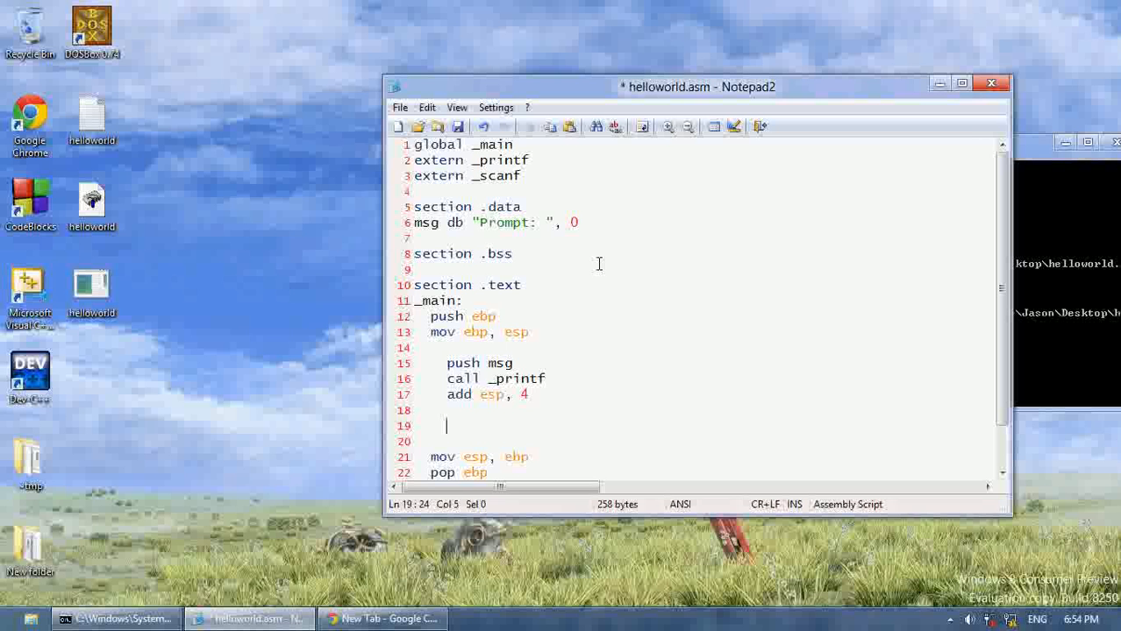
{"action": "left_click", "coordinate": [603, 228]}
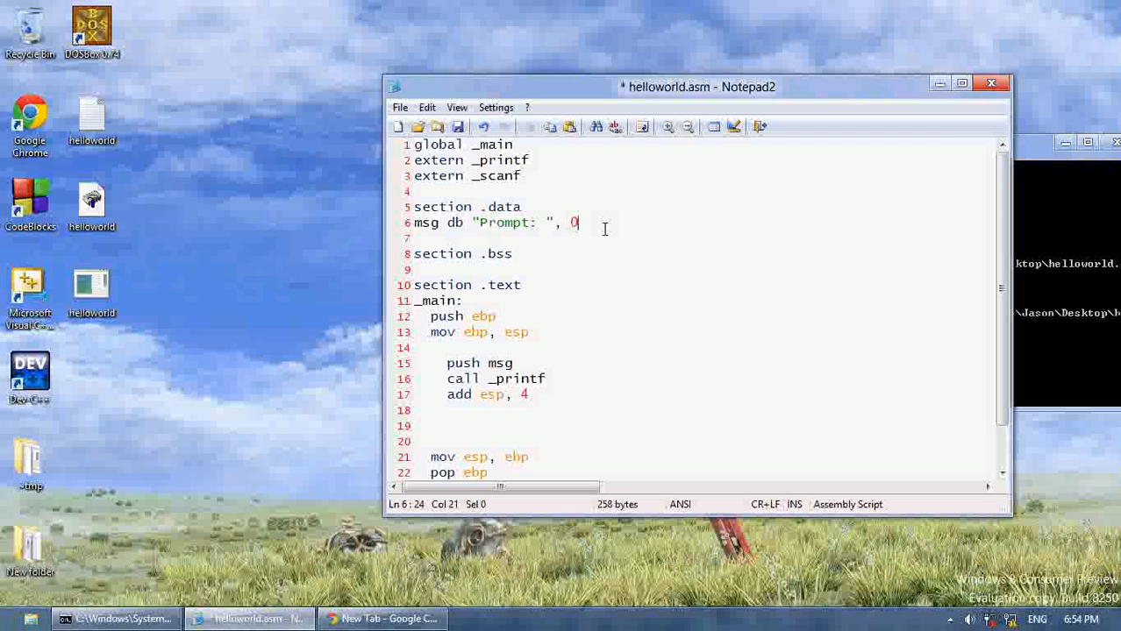
Define fmt below msg, trying "%d" and "%c" before settling on "%s", 0.
{"action": "key", "text": "Return"}
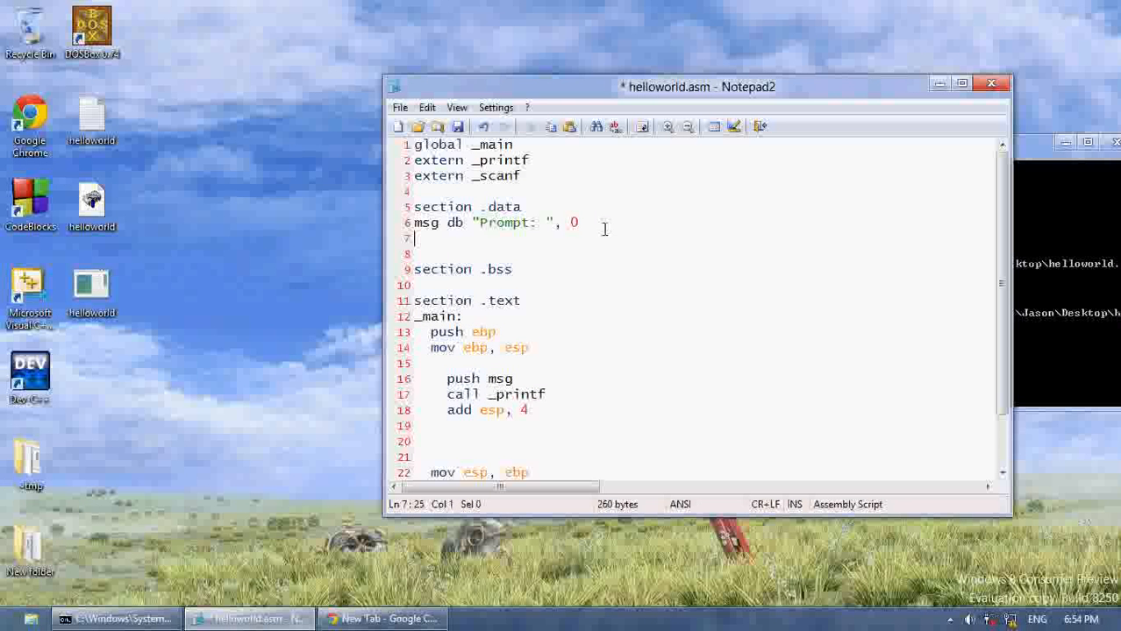
{"action": "type", "text": "fmt "}
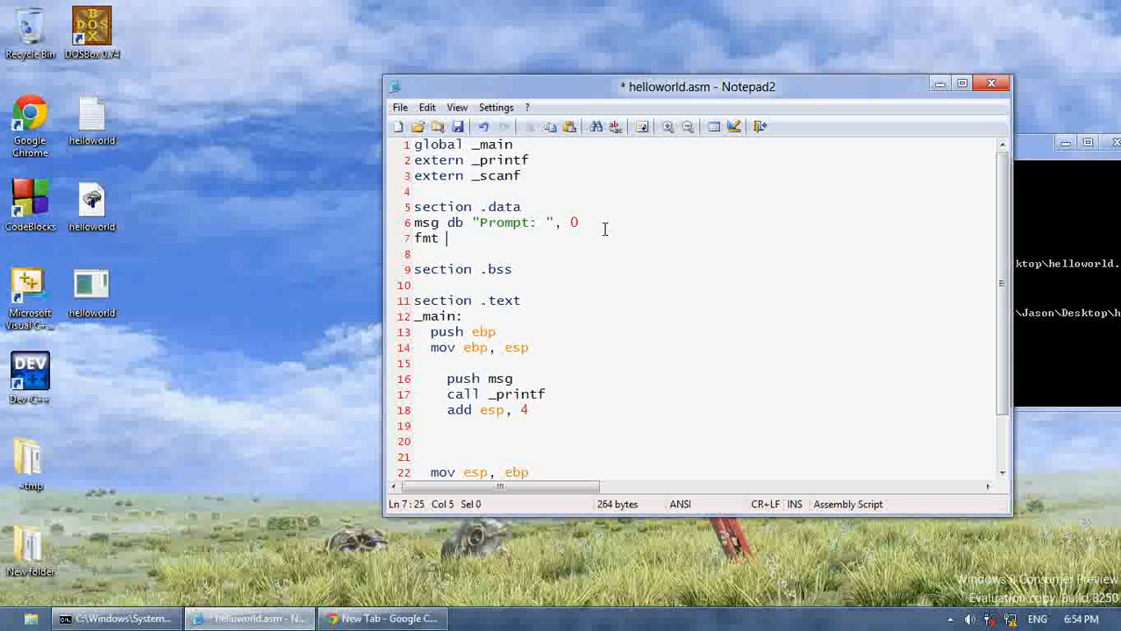
{"action": "type", "text": "db "}
{"action": "type", "text": "\"\", 0"}
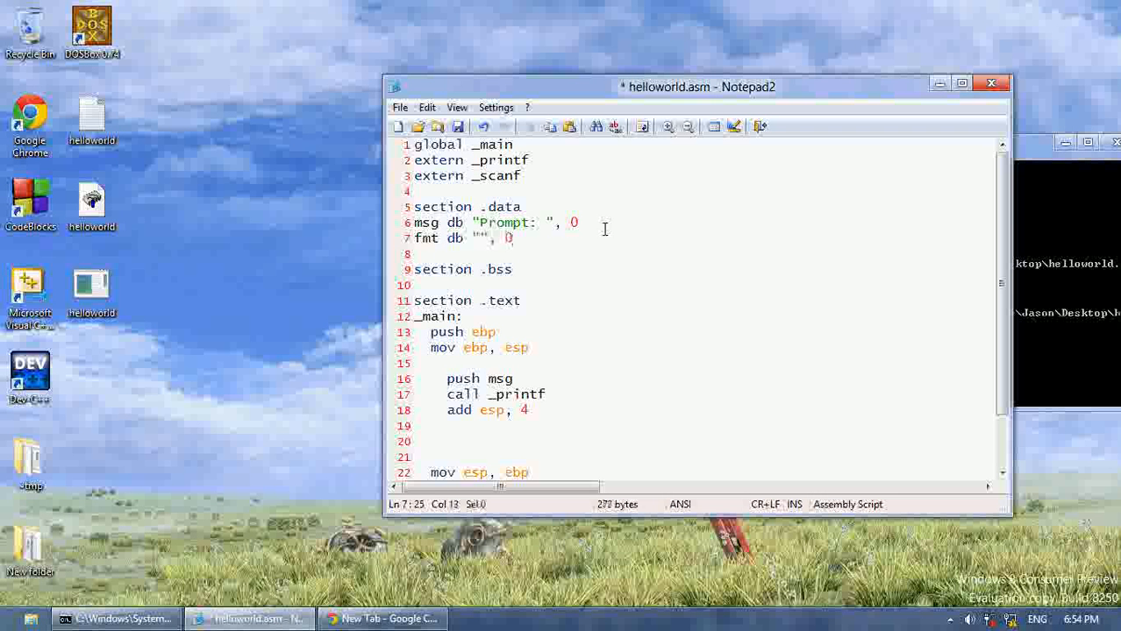
{"action": "key", "text": "Left"}
{"action": "key", "text": "Left"}
{"action": "key", "text": "Left"}
{"action": "key", "text": "Left"}
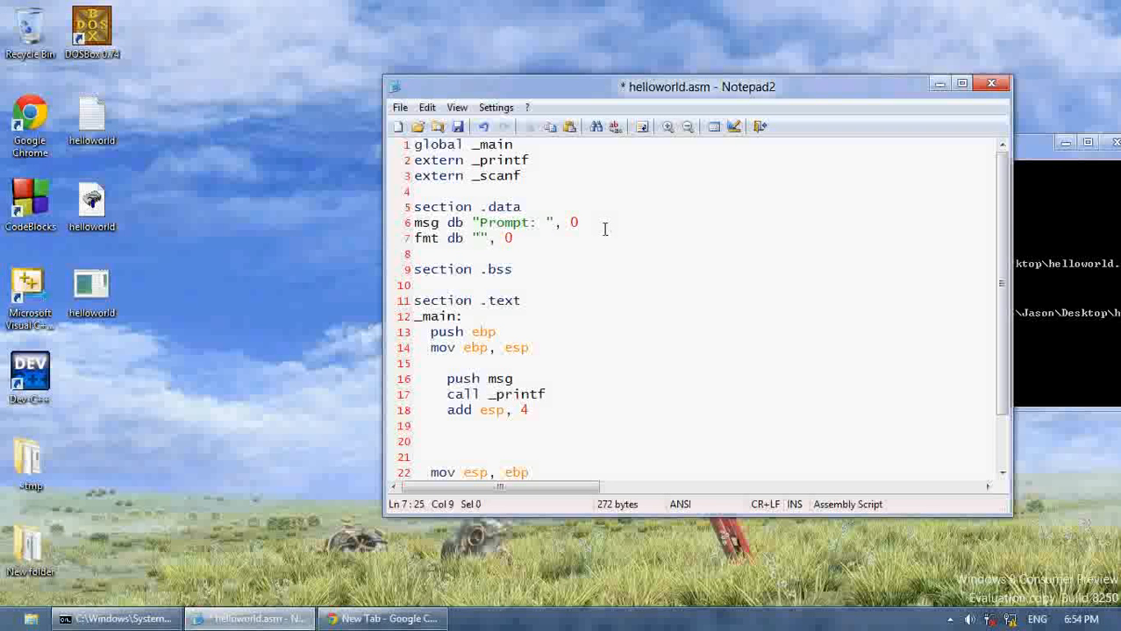
{"action": "type", "text": "%"}
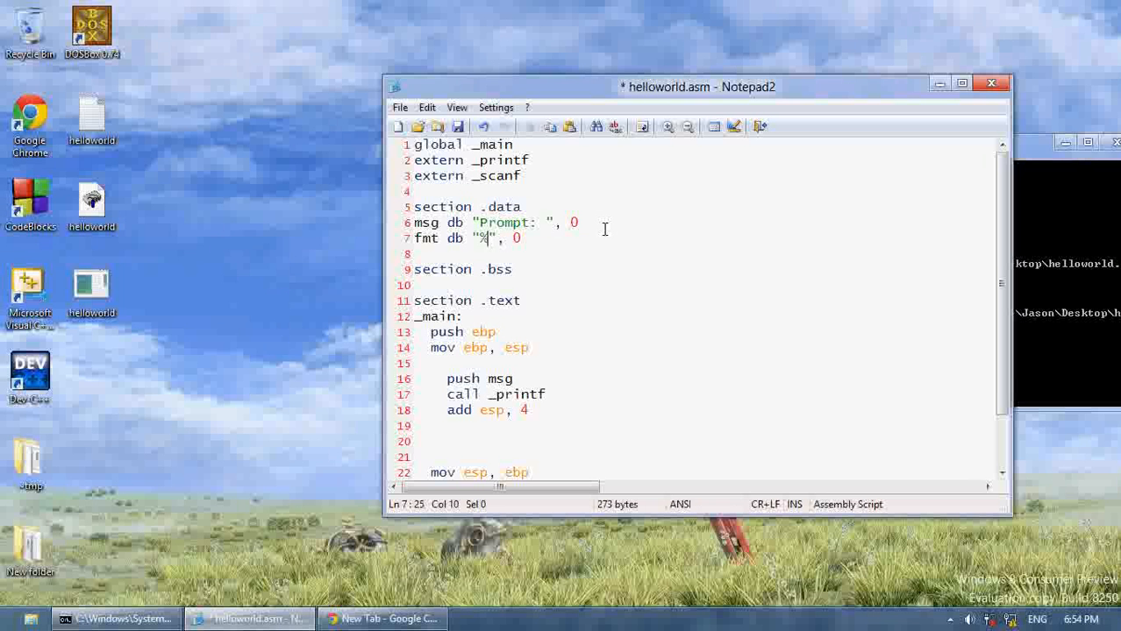
{"action": "type", "text": "d"}
{"action": "key", "text": "shift+Left"}
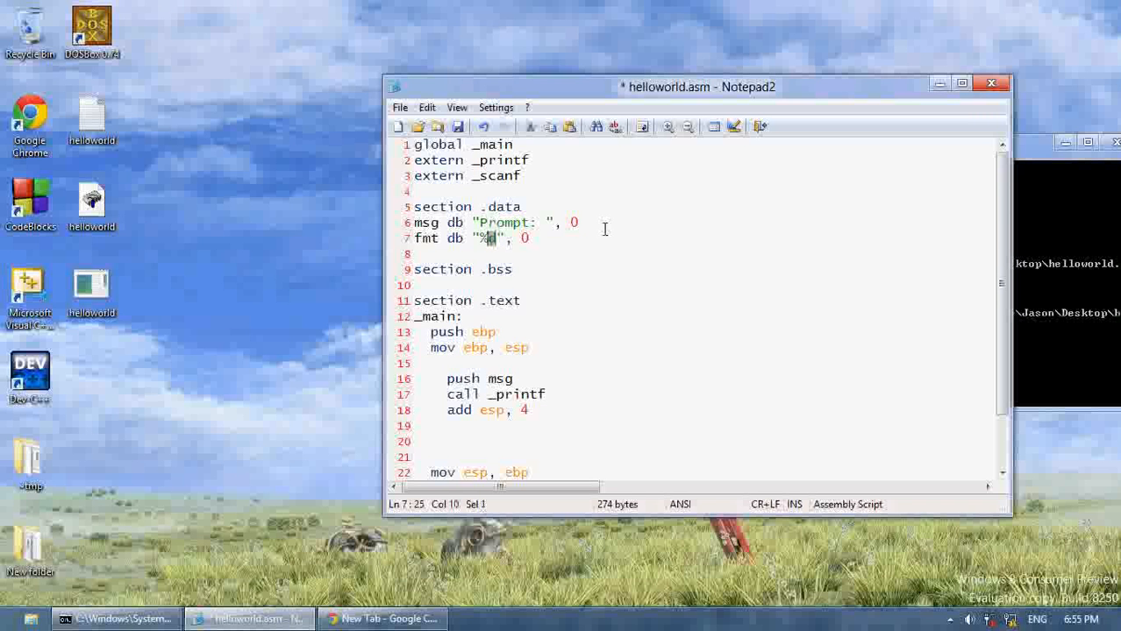
{"action": "type", "text": "c"}
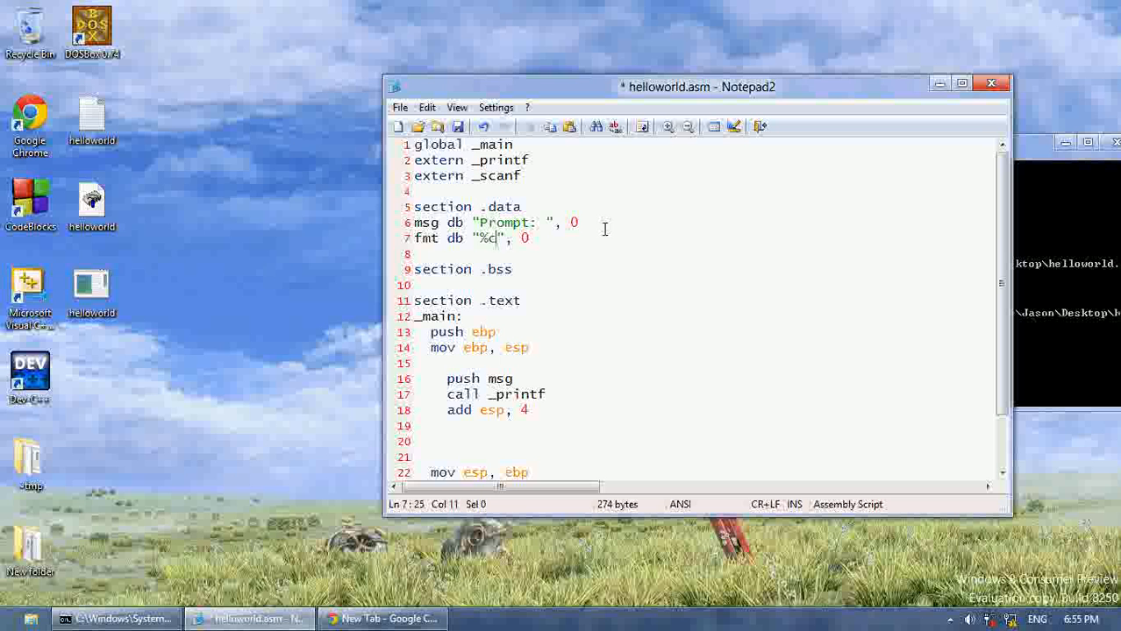
{"action": "key", "text": "shift+Left"}
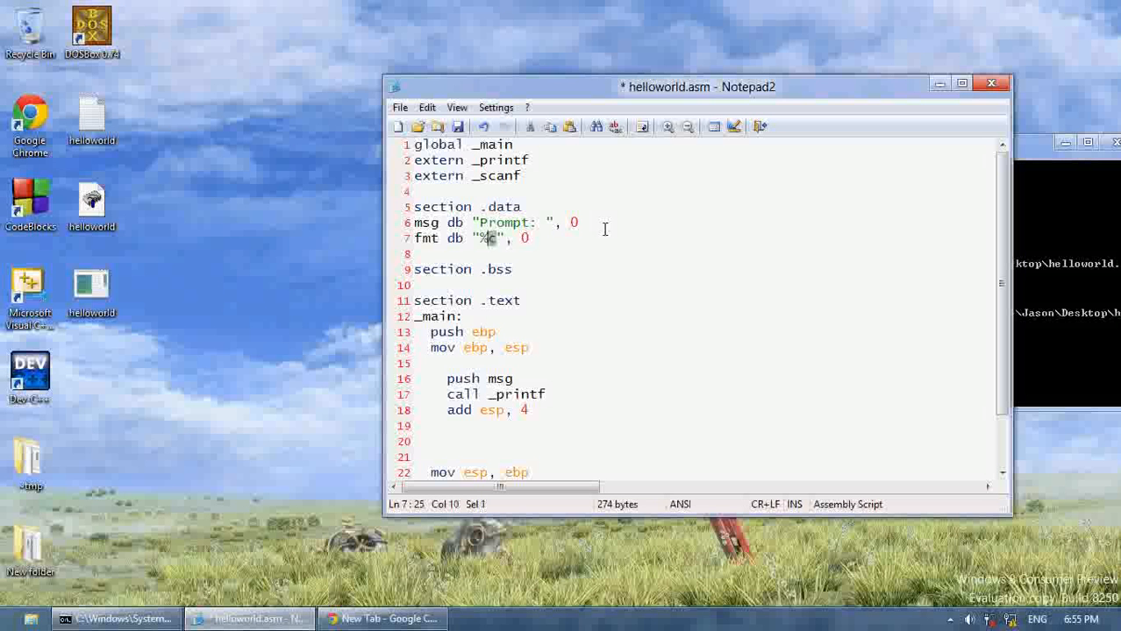
{"action": "type", "text": "s"}
{"action": "key", "text": "shift+Left"}
{"action": "key", "text": "BackSpace"}
{"action": "type", "text": "d"}
{"action": "key", "text": "BackSpace"}
{"action": "key", "text": "BackSpace"}
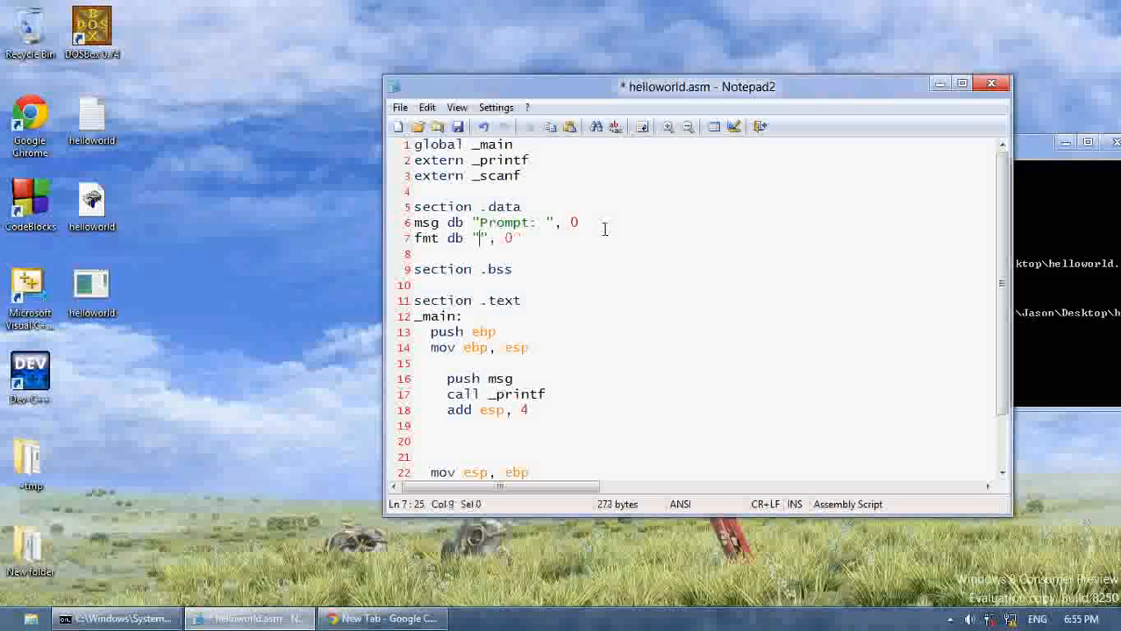
{"action": "type", "text": "%"}
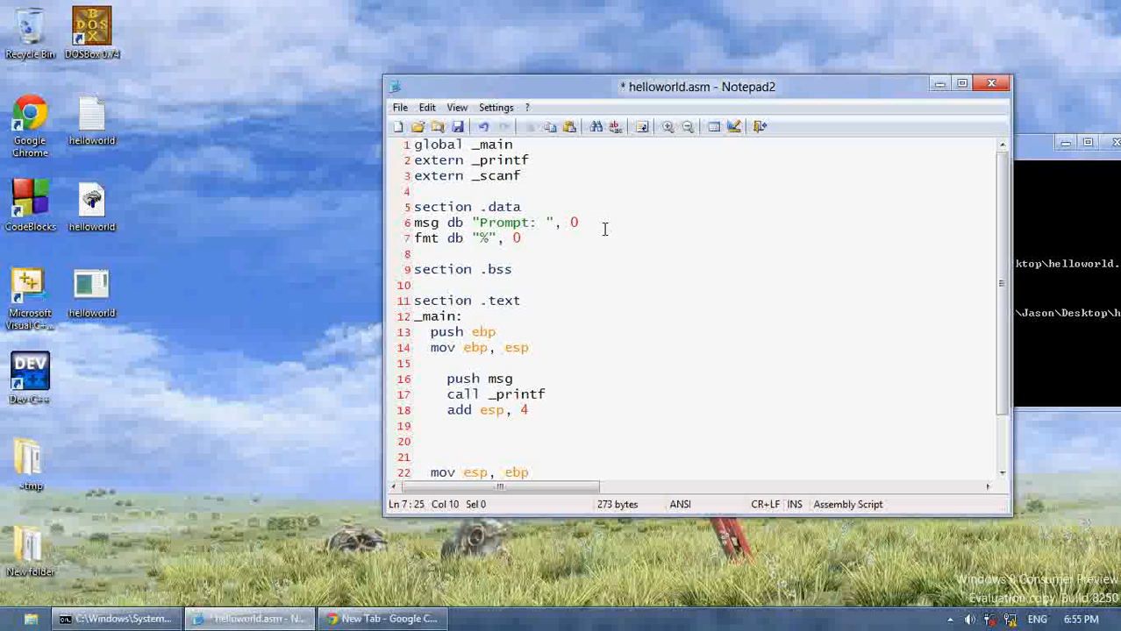
{"action": "type", "text": "s"}
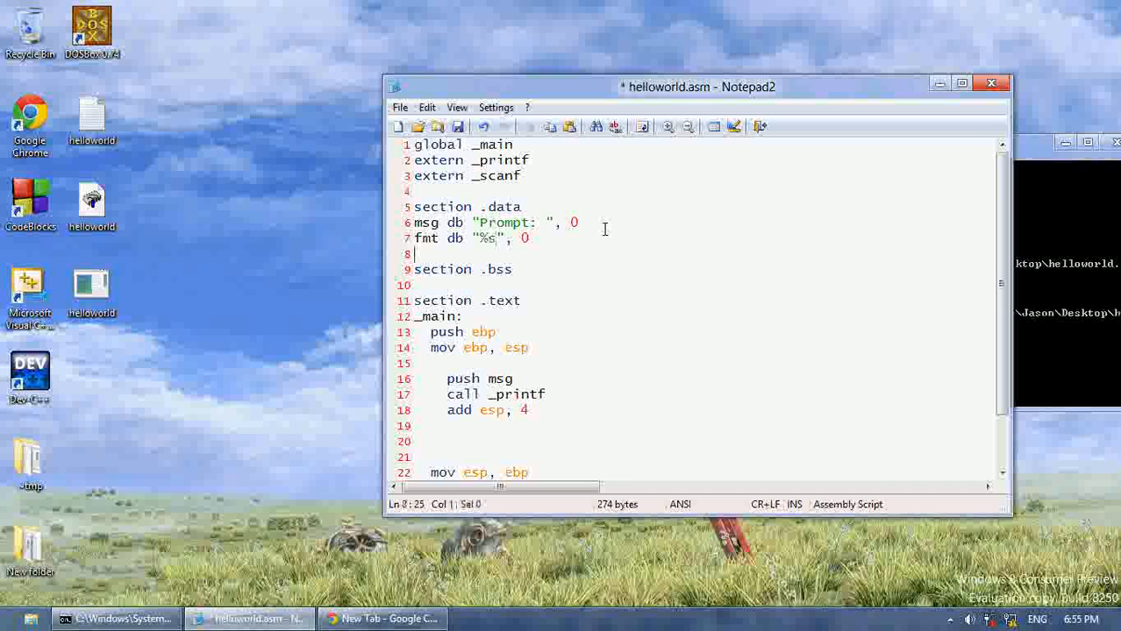
Start a line under section .bss and type the inpt label, fixing typos along the way.
{"action": "key", "text": "Down"}
{"action": "key", "text": "Down"}
{"action": "key", "text": "Down"}
{"action": "key", "text": "Down"}
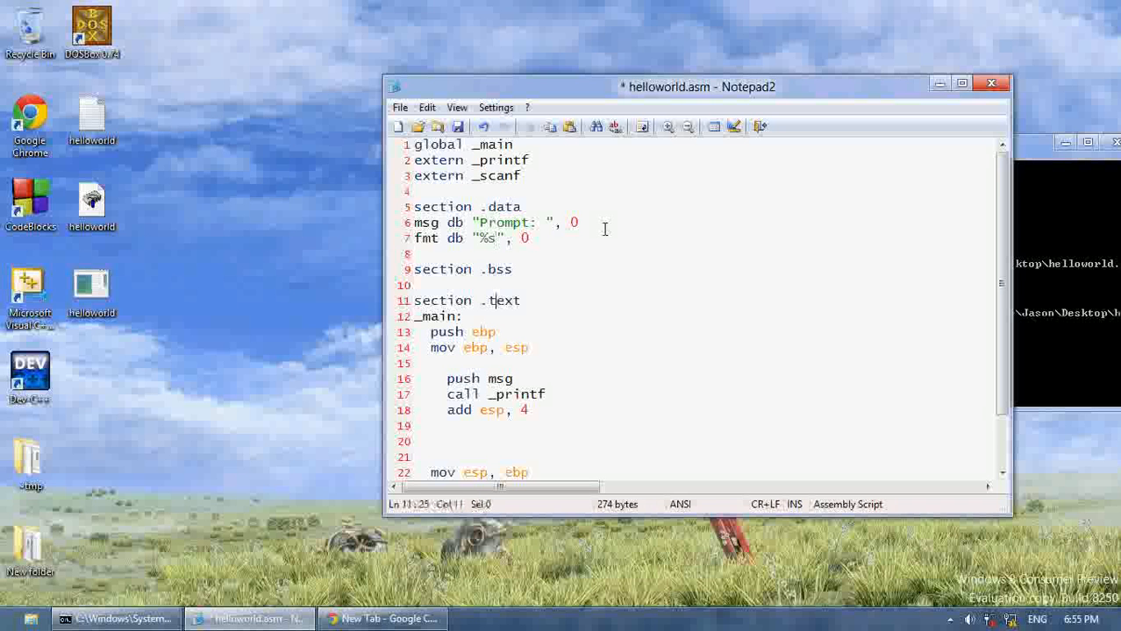
{"action": "key", "text": "Down"}
{"action": "key", "text": "Up"}
{"action": "key", "text": "Up"}
{"action": "key", "text": "Up"}
{"action": "key", "text": "End"}
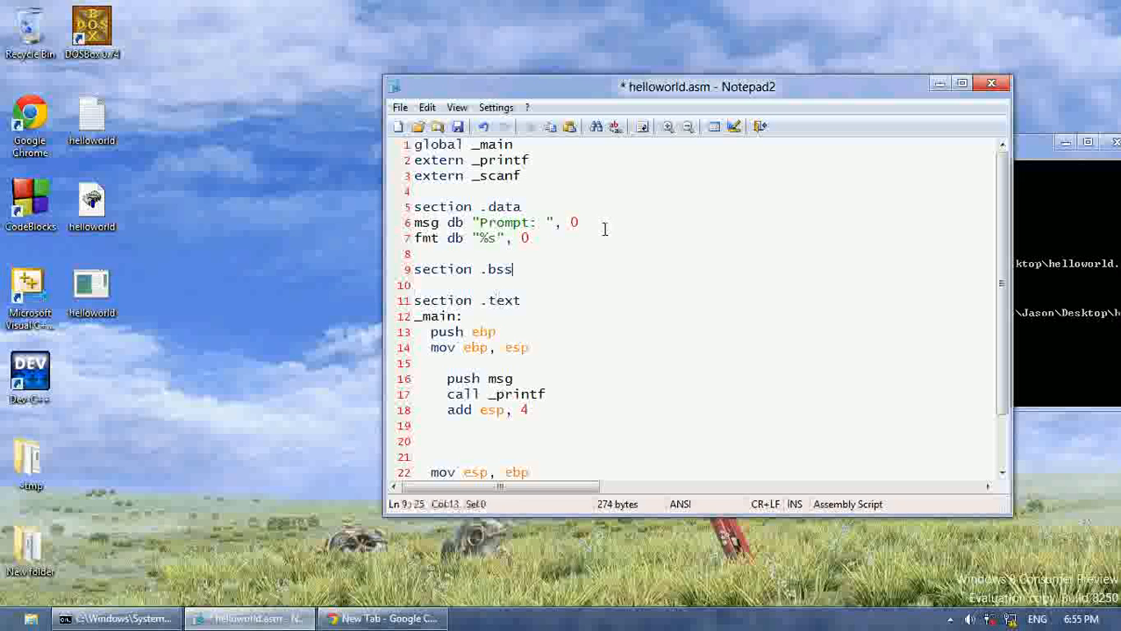
{"action": "key", "text": "Return"}
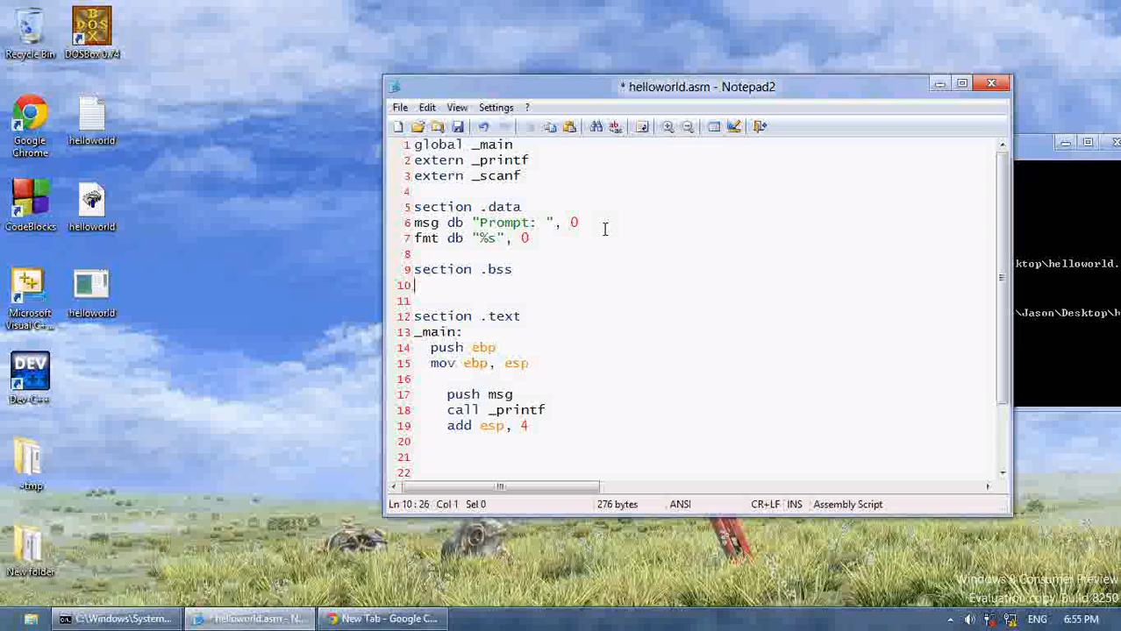
{"action": "type", "text": "in"}
{"action": "type", "text": "p"}
{"action": "key", "text": "BackSpace"}
{"action": "type", "text": "p"}
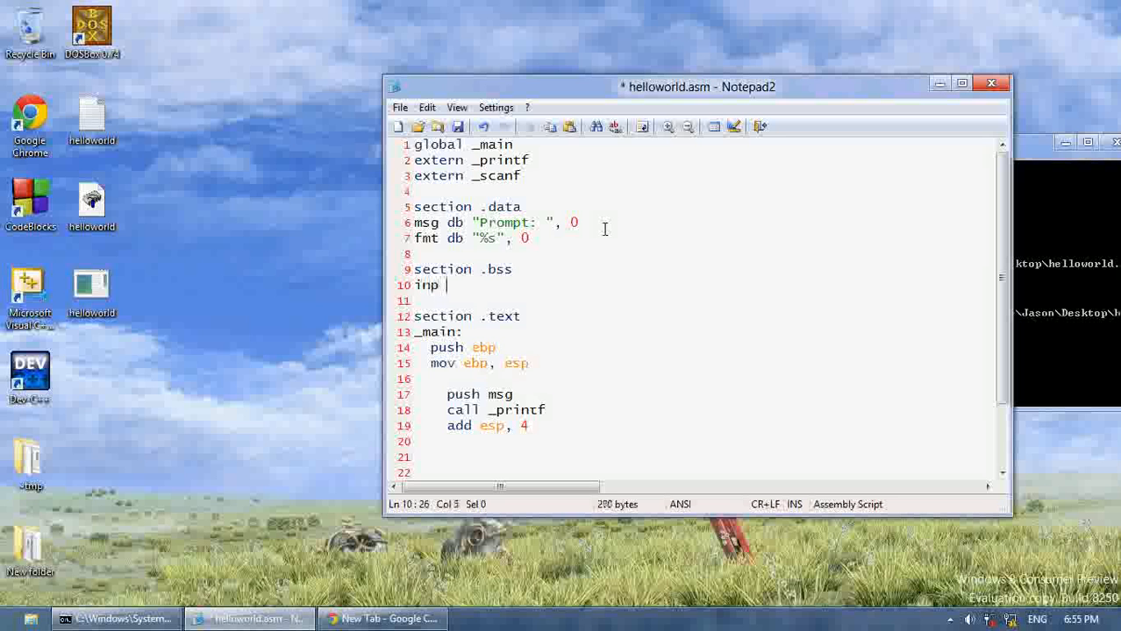
{"action": "key", "text": "BackSpace"}
{"action": "key", "text": "BackSpace"}
{"action": "key", "text": "BackSpace"}
{"action": "type", "text": "pt"}
{"action": "key", "text": "Left"}
{"action": "key", "text": "Left"}
{"action": "key", "text": "Left"}
{"action": "type", "text": "m"}
{"action": "key", "text": "BackSpace"}
{"action": "type", "text": "n"}
{"action": "left_click", "coordinate": [604, 229]}
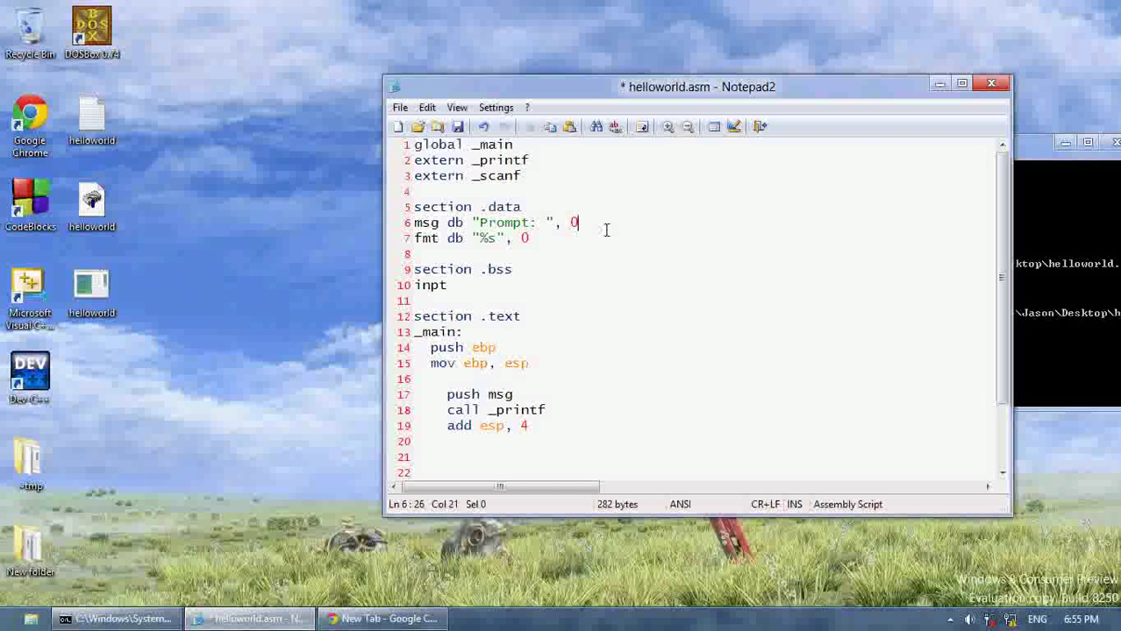
{"action": "left_click", "coordinate": [501, 282]}
{"action": "key", "text": "BackSpace"}
{"action": "type", "text": "resb"}
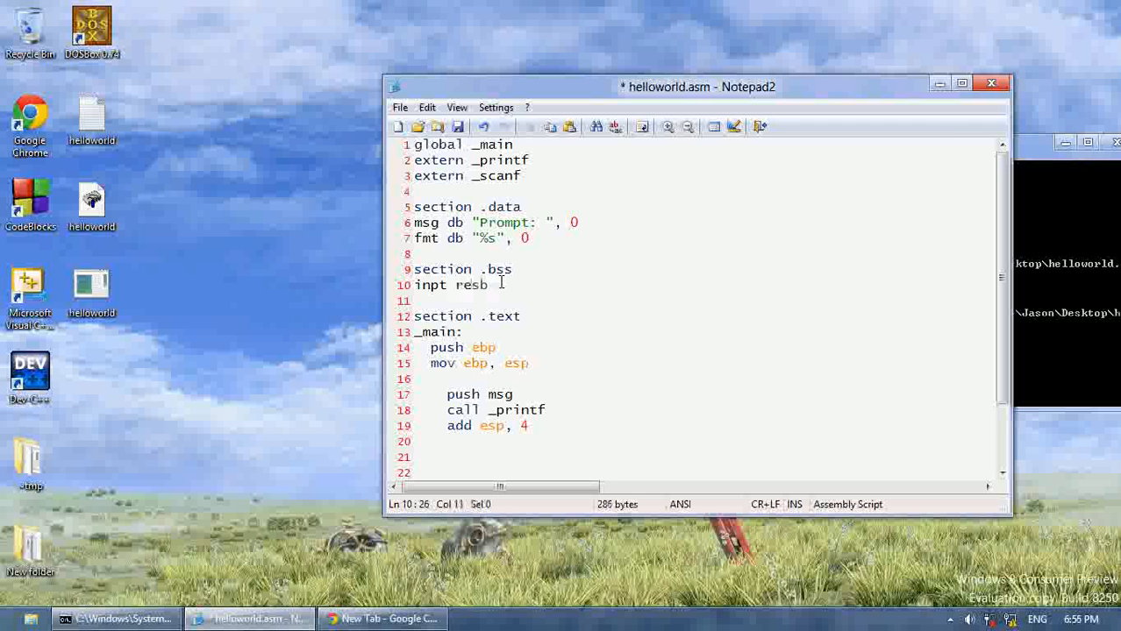
Complete the line as inpt resb 1000 to reserve the input buffer.
{"action": "key", "text": "Left"}
{"action": "key", "text": "Left"}
{"action": "key", "text": "Left"}
{"action": "key", "text": "shift+Right"}
{"action": "key", "text": "shift+Right"}
{"action": "key", "text": "shift+Right"}
{"action": "key", "text": "Right"}
{"action": "key", "text": "Right"}
{"action": "key", "text": "Right"}
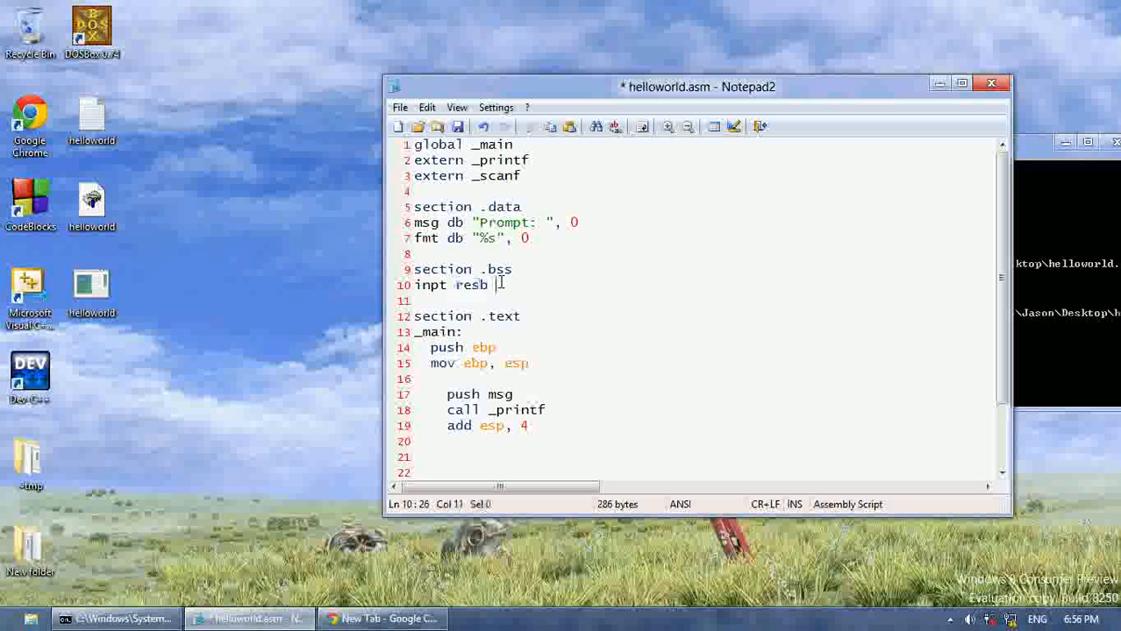
{"action": "key", "text": "Left"}
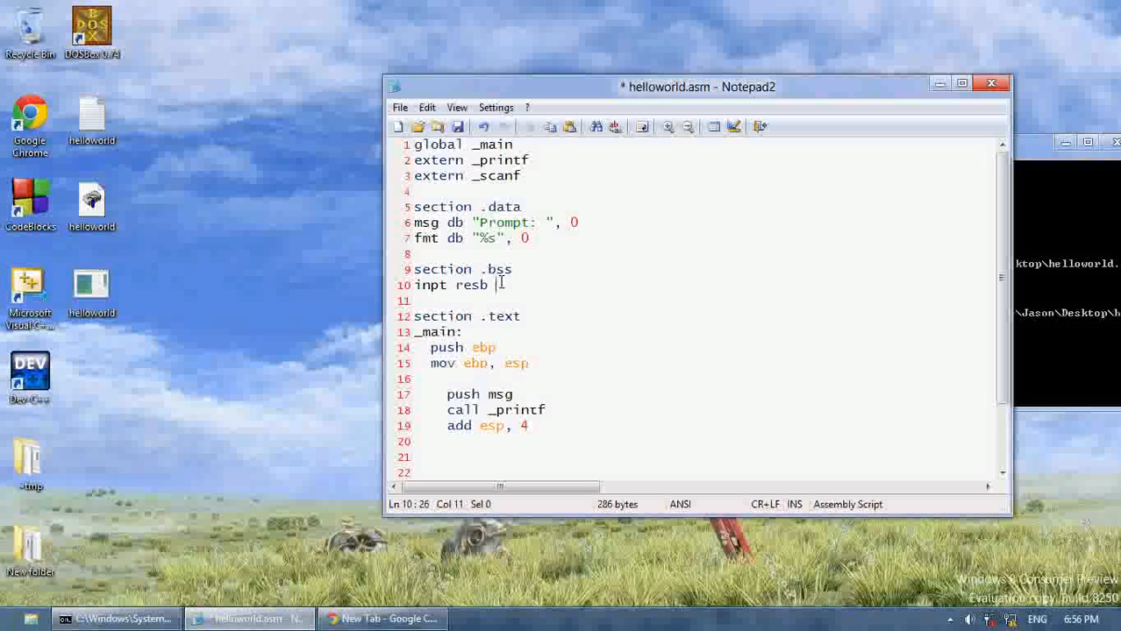
{"action": "type", "text": "1000"}
{"action": "key", "text": "Down"}
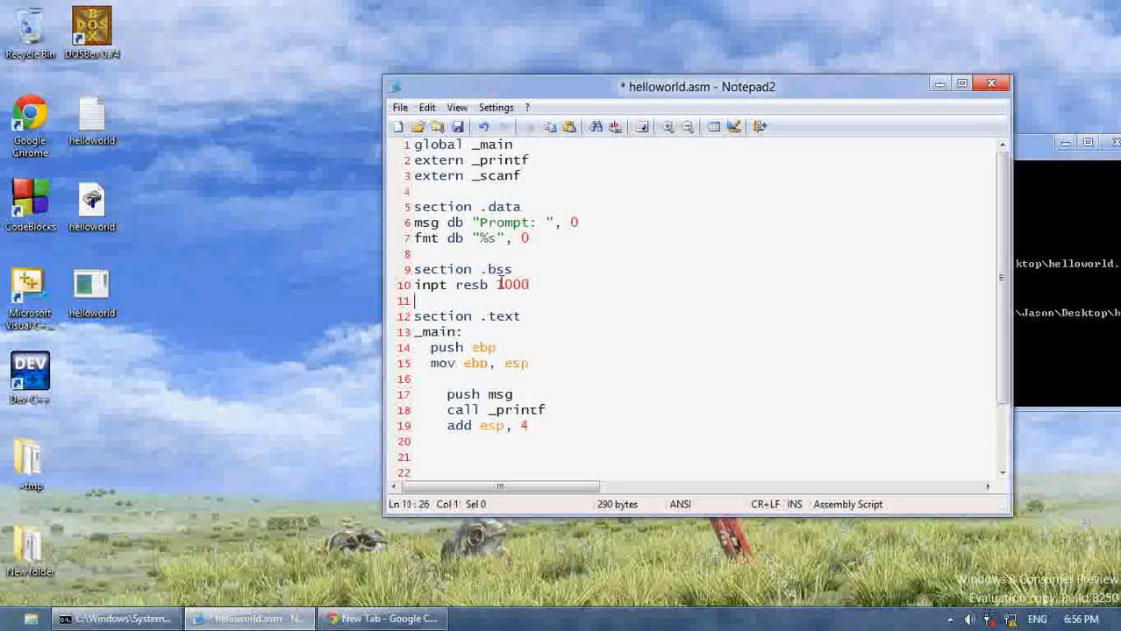
{"action": "key", "text": "Down"}
{"action": "key", "text": "Down"}
{"action": "key", "text": "End"}
{"action": "key", "text": "Down"}
{"action": "key", "text": "Down"}
{"action": "key", "text": "Up"}
{"action": "key", "text": "Up"}
{"action": "key", "text": "Up"}
{"action": "key", "text": "Up"}
{"action": "key", "text": "Up"}
{"action": "key", "text": "shift+Left"}
{"action": "key", "text": "shift+Left"}
{"action": "key", "text": "shift+Left"}
{"action": "key", "text": "shift+Left"}
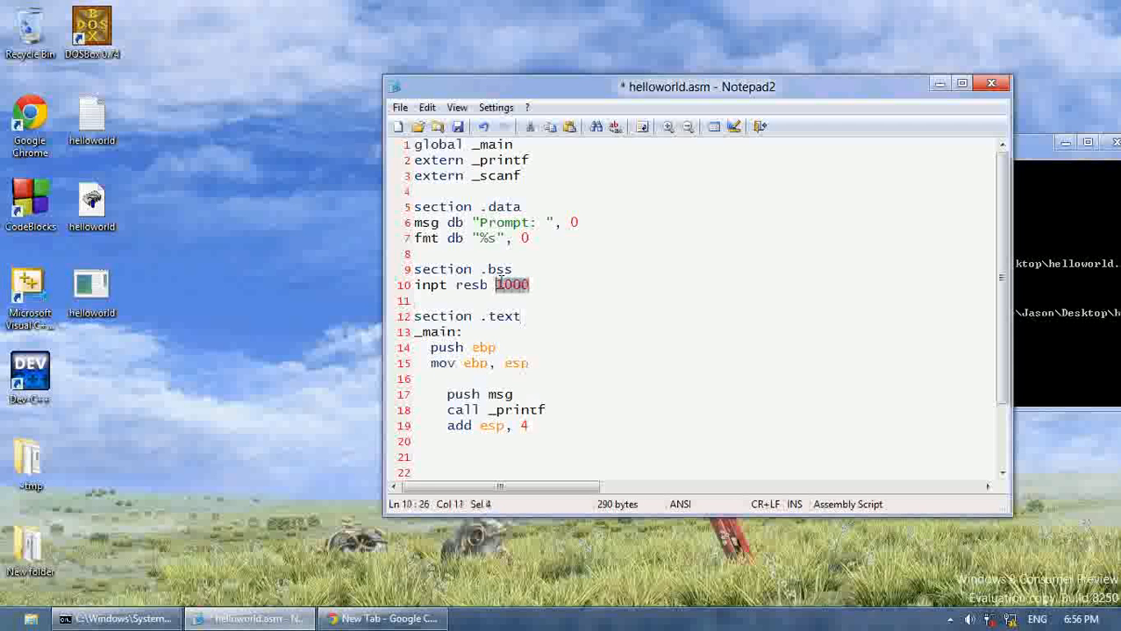
{"action": "type", "text": "255"}
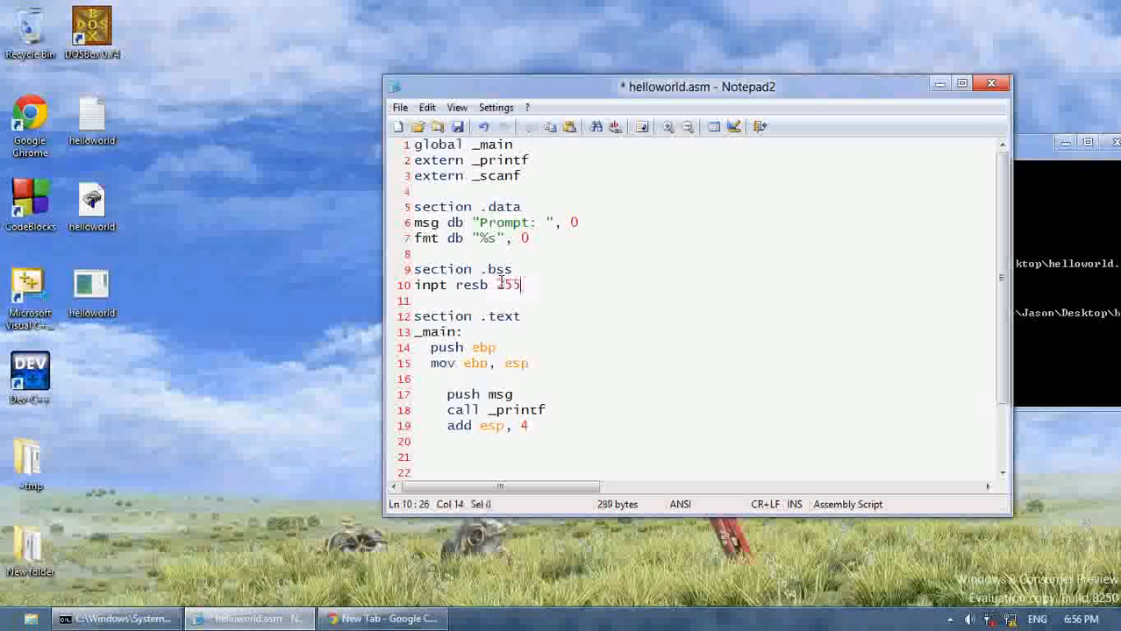
Try a 255-byte buffer, revert to 1000, and save helloworld.asm.
{"action": "left_click", "coordinate": [500, 283]}
{"action": "key", "text": "ctrl+s"}
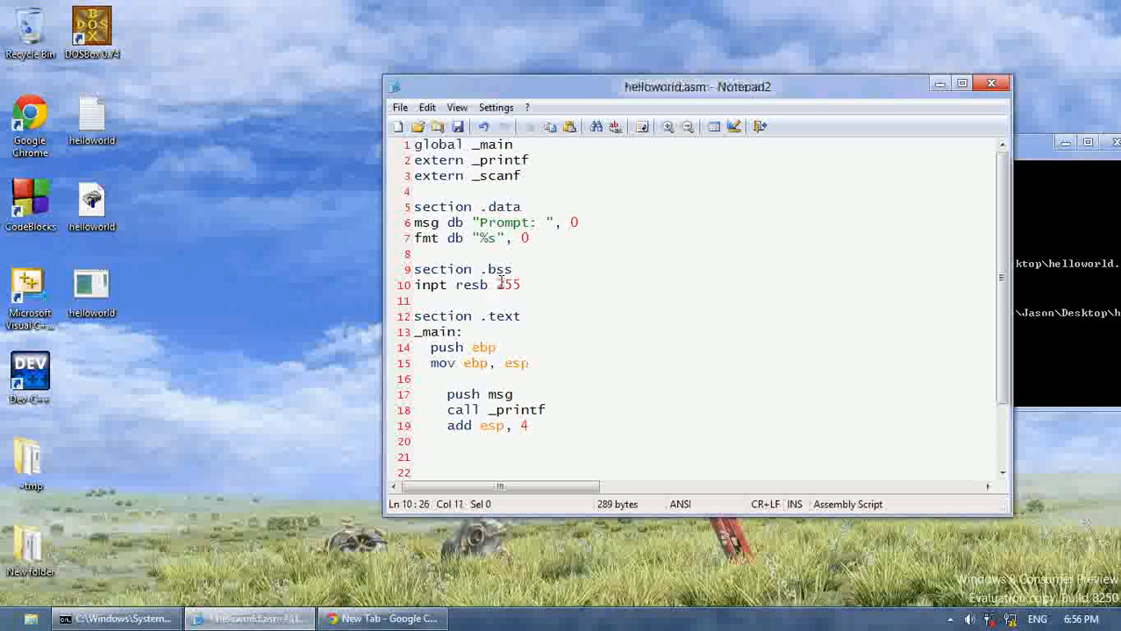
{"action": "key", "text": "shift+Right"}
{"action": "key", "text": "shift+Right"}
{"action": "key", "text": "shift+Right"}
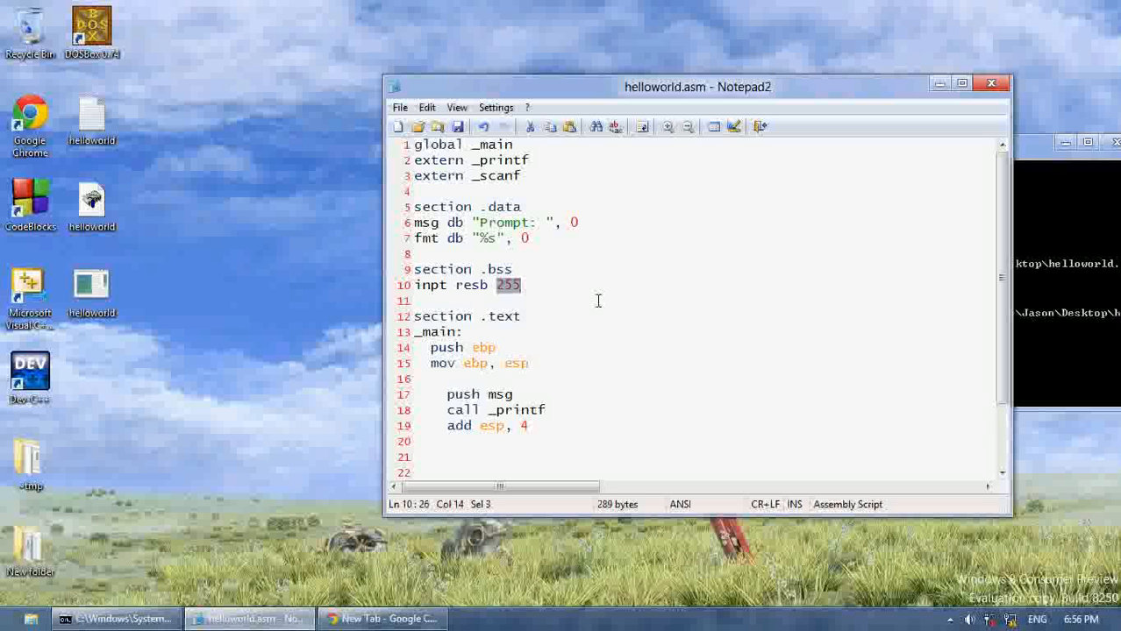
{"action": "type", "text": "1000"}
{"action": "key", "text": "ctrl+s"}
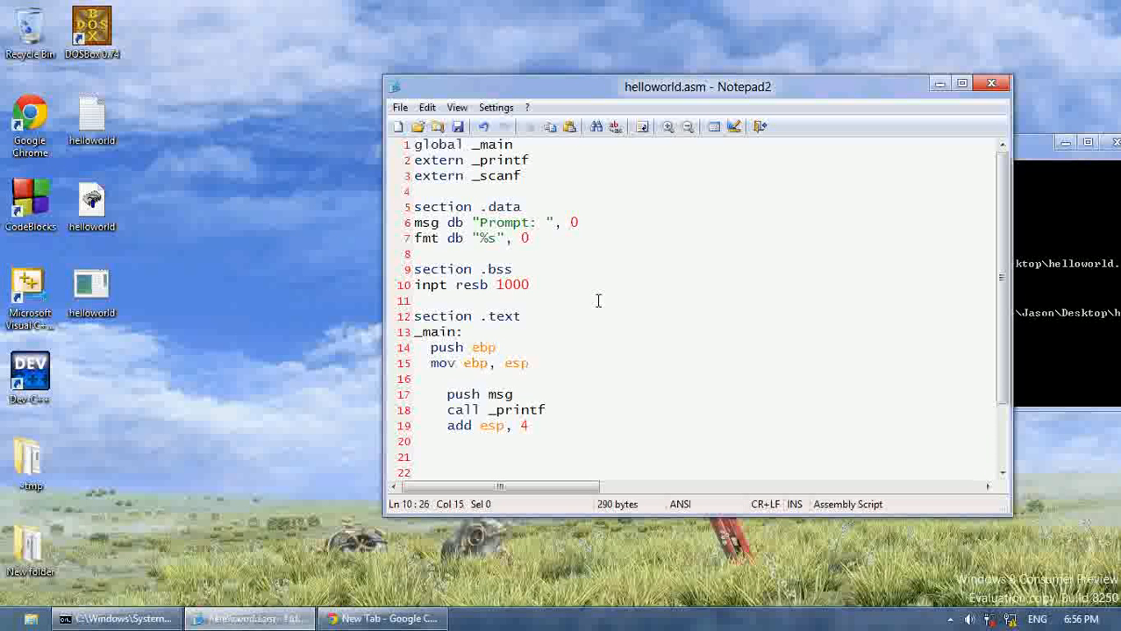
{"action": "left_click", "coordinate": [599, 304]}
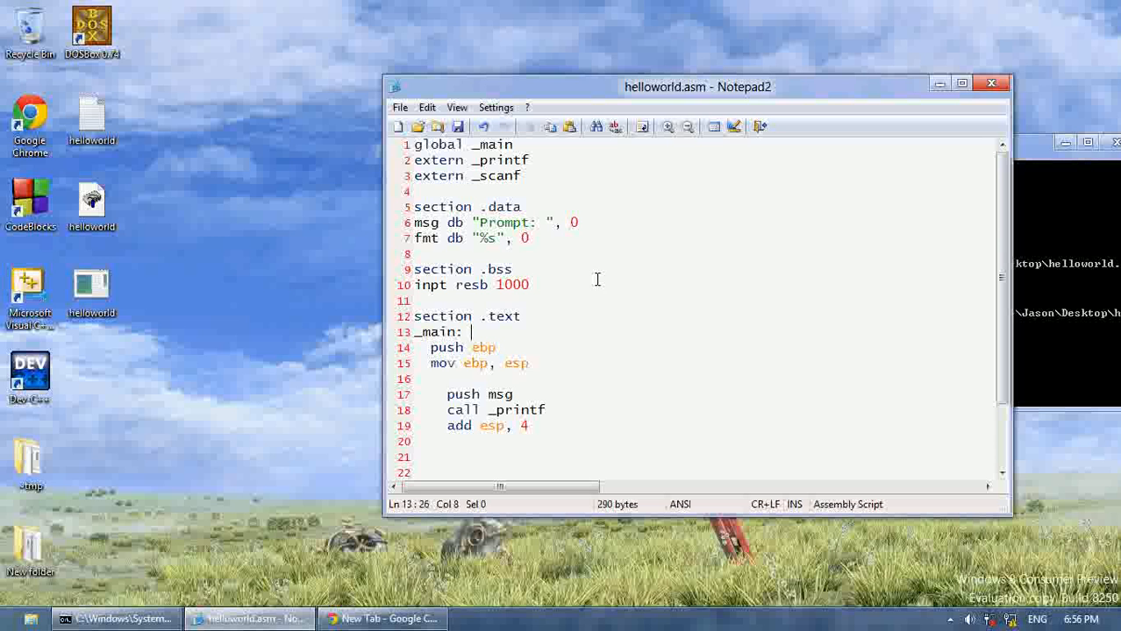
{"action": "left_click", "coordinate": [597, 279]}
{"action": "key", "text": "Left"}
{"action": "key", "text": "Left"}
{"action": "key", "text": "Right"}
{"action": "key", "text": "Right"}
{"action": "key", "text": "Right"}
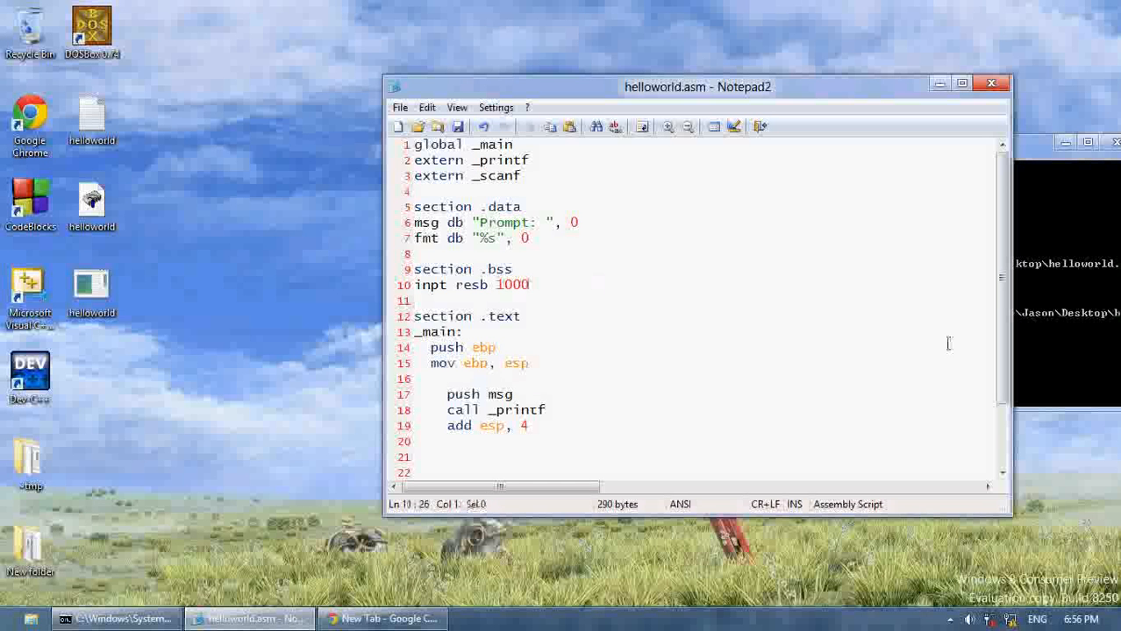
Rerun nasm -f elf on helloworld.asm and relink with gcc into helloworld.exe.
{"action": "left_click", "coordinate": [1056, 331]}
{"action": "key", "text": "Up"}
{"action": "key", "text": "Up"}
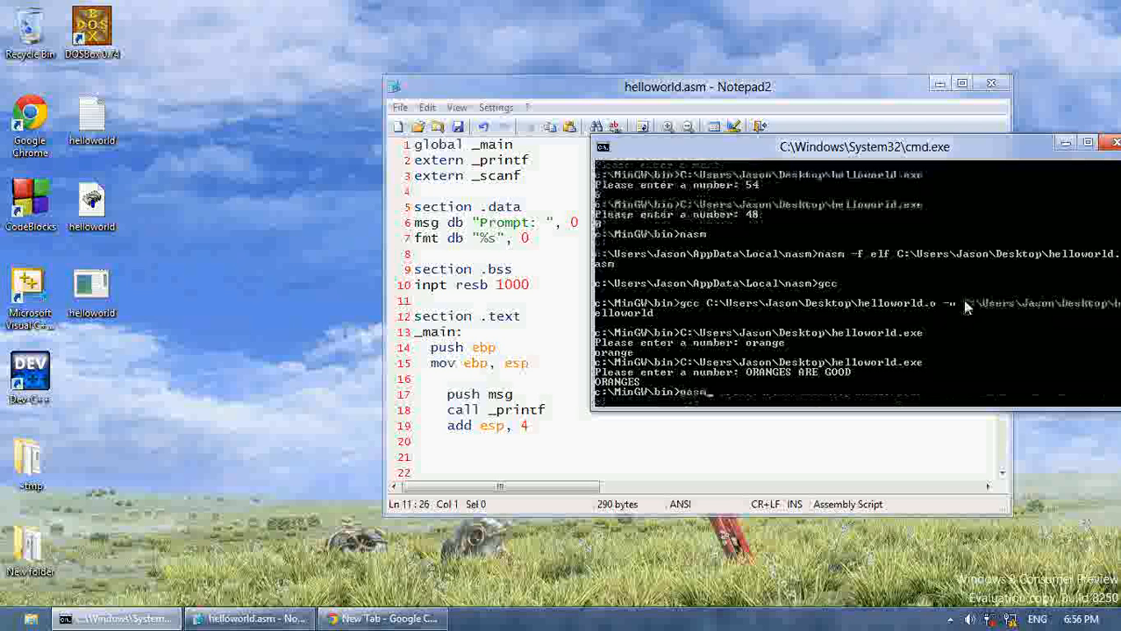
{"action": "key", "text": "Return"}
{"action": "type", "text": "gcc"}
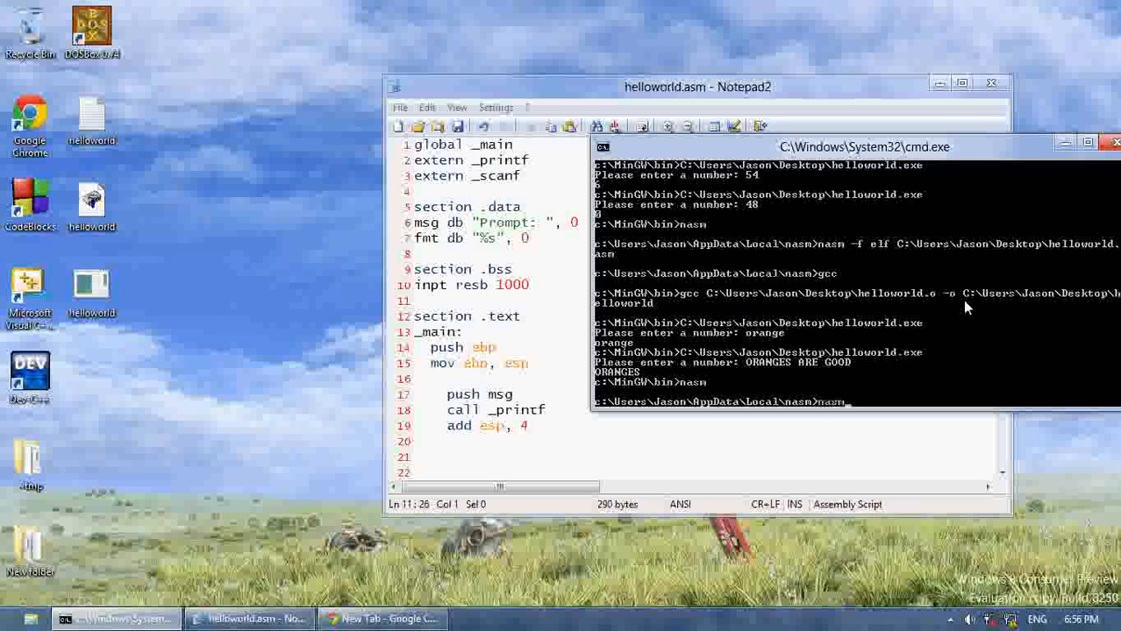
{"action": "key", "text": "Return"}
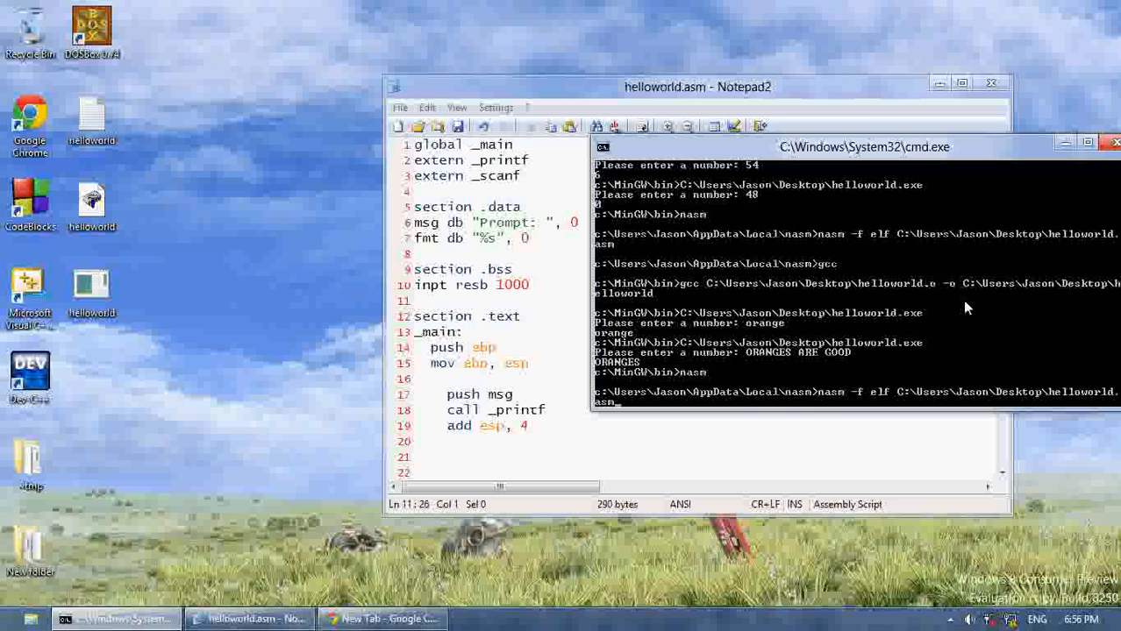
{"action": "key", "text": "Up"}
{"action": "key", "text": "Up"}
{"action": "key", "text": "Return"}
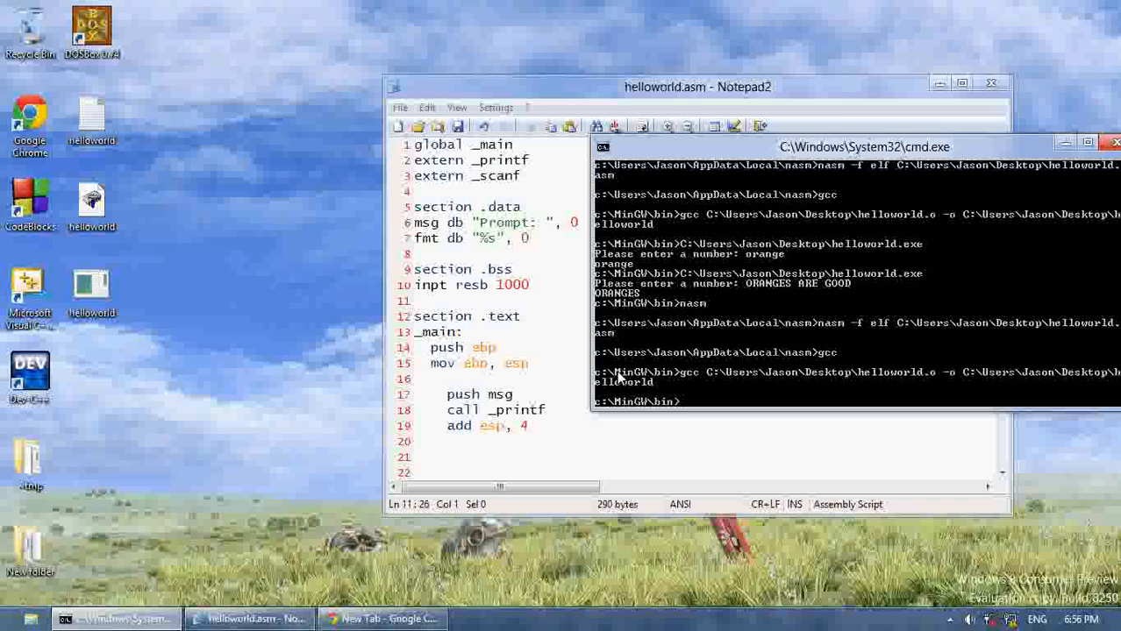
After the prompt printf, add push inpt, push fmt, call _scanf in main.
{"action": "left_click", "coordinate": [499, 348]}
{"action": "key", "text": "Up"}
{"action": "key", "text": "Home"}
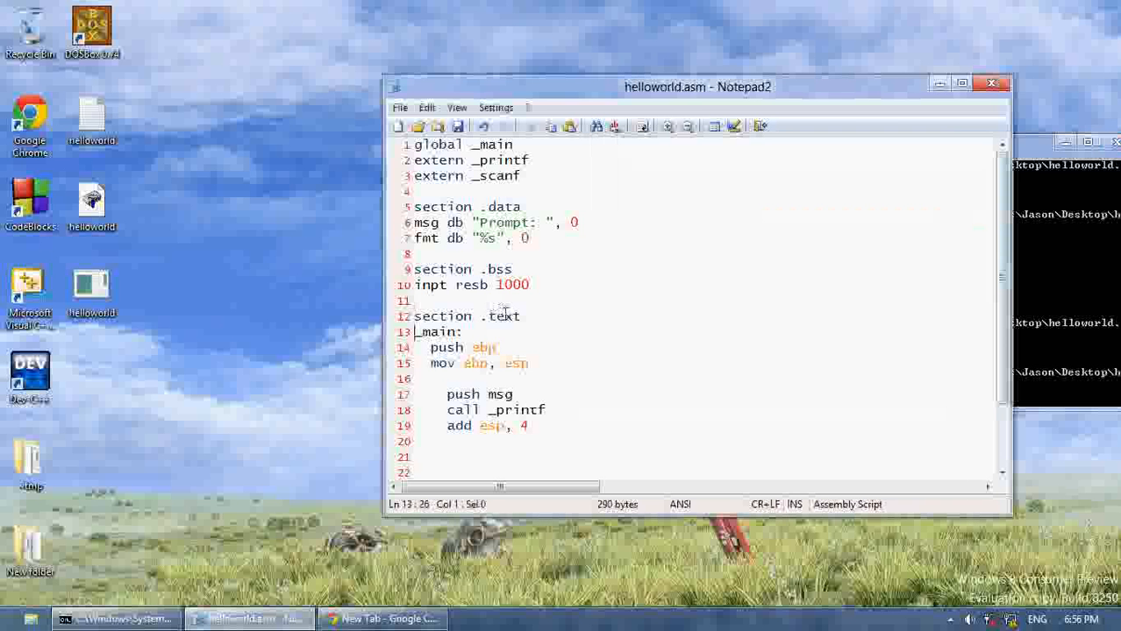
{"action": "key", "text": "Down"}
{"action": "key", "text": "Down"}
{"action": "key", "text": "Down"}
{"action": "left_click", "coordinate": [546, 348]}
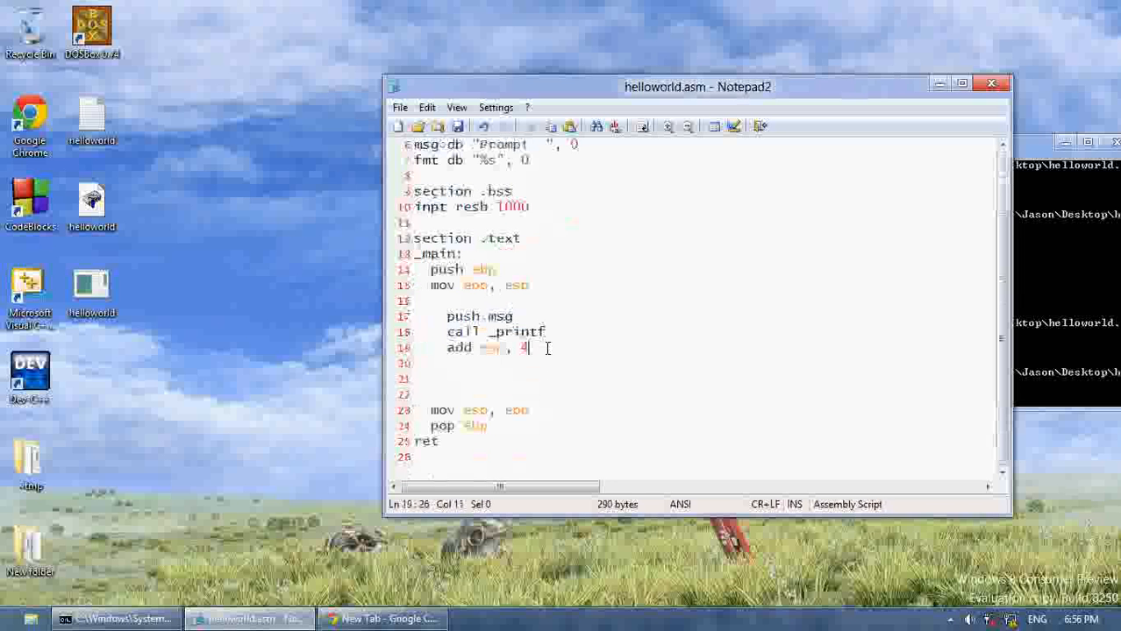
{"action": "key", "text": "Return"}
{"action": "key", "text": "Return"}
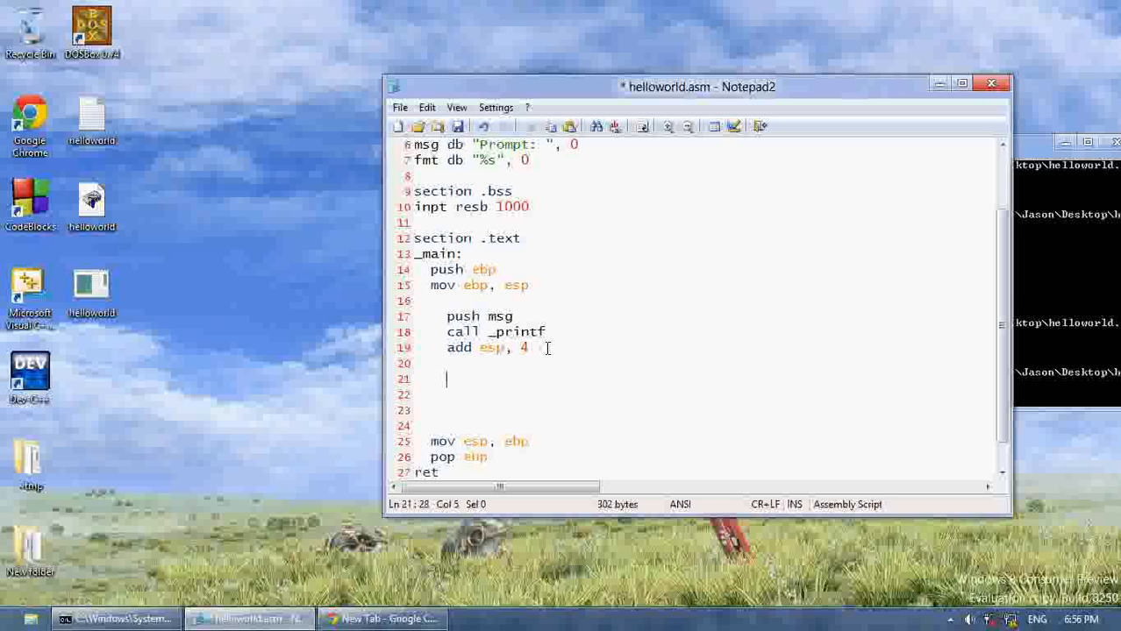
{"action": "type", "text": "push "}
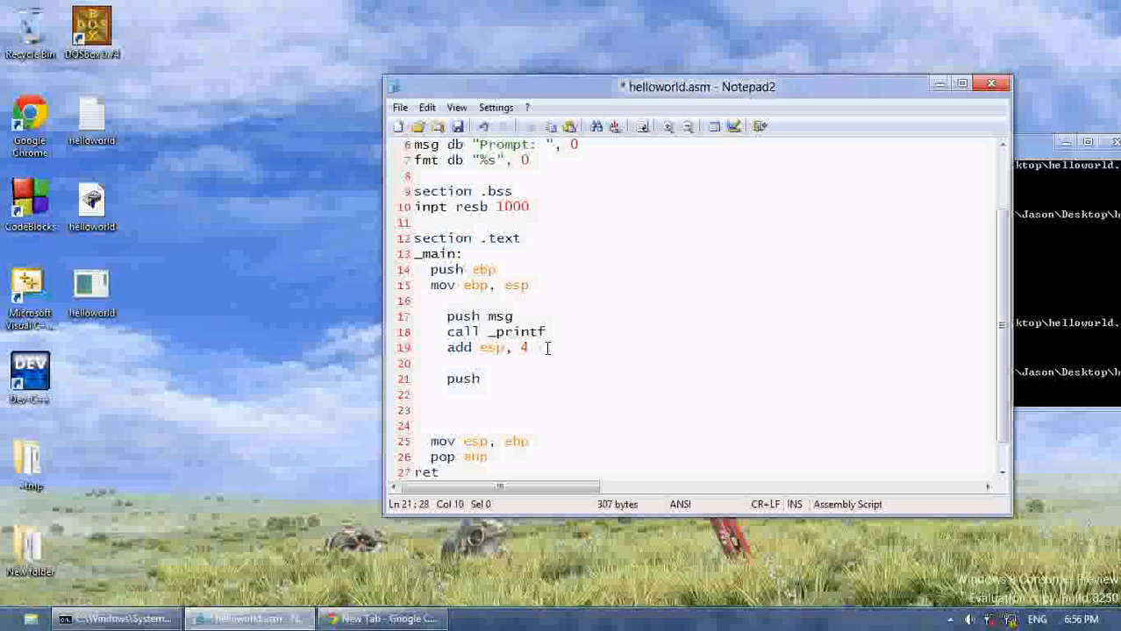
{"action": "type", "text": "impt"}
{"action": "key", "text": "BackSpace"}
{"action": "key", "text": "BackSpace"}
{"action": "key", "text": "BackSpace"}
{"action": "key", "text": "BackSpace"}
{"action": "type", "text": "nmpt"}
{"action": "key", "text": "BackSpace"}
{"action": "key", "text": "BackSpace"}
{"action": "key", "text": "BackSpace"}
{"action": "type", "text": "p"}
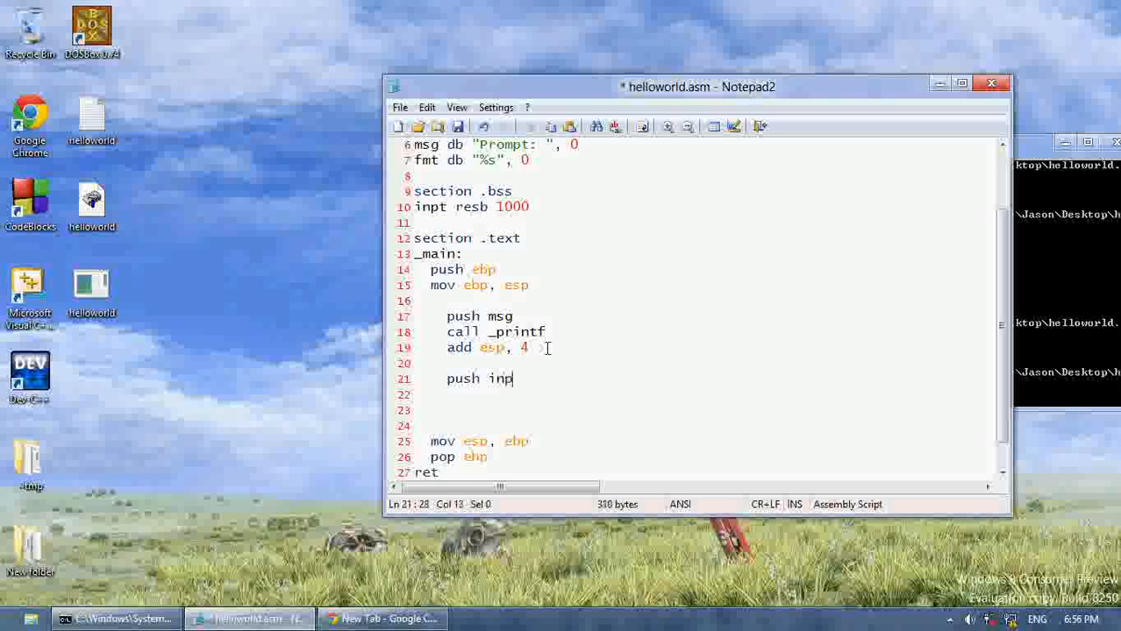
{"action": "type", "text": "t"}
{"action": "key", "text": "Return"}
{"action": "type", "text": "p"}
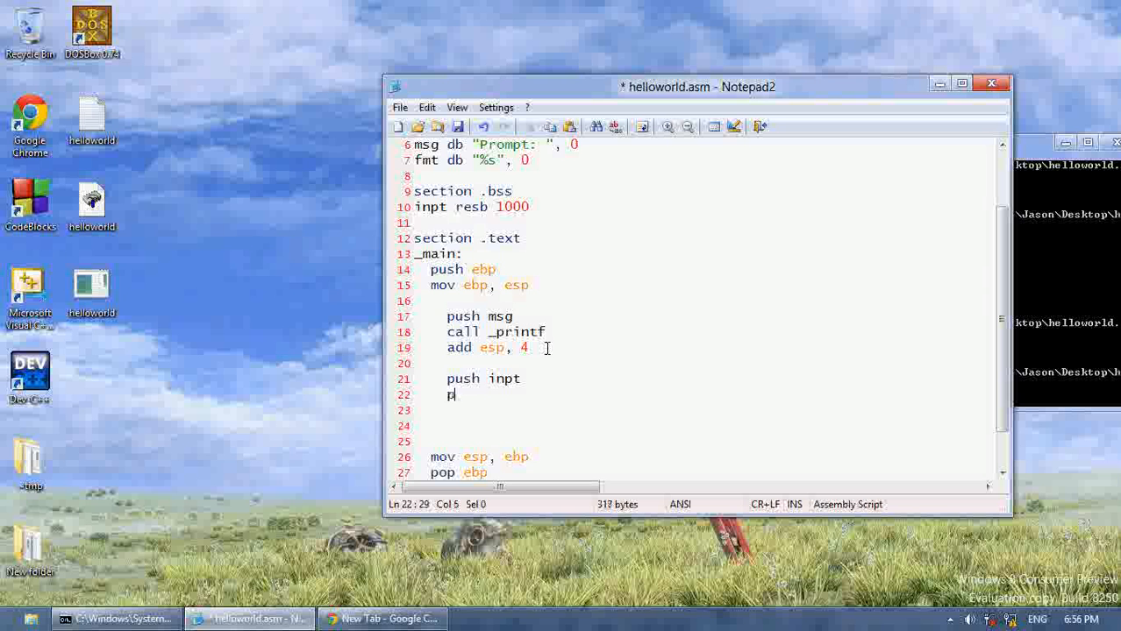
{"action": "type", "text": "ush fmt"}
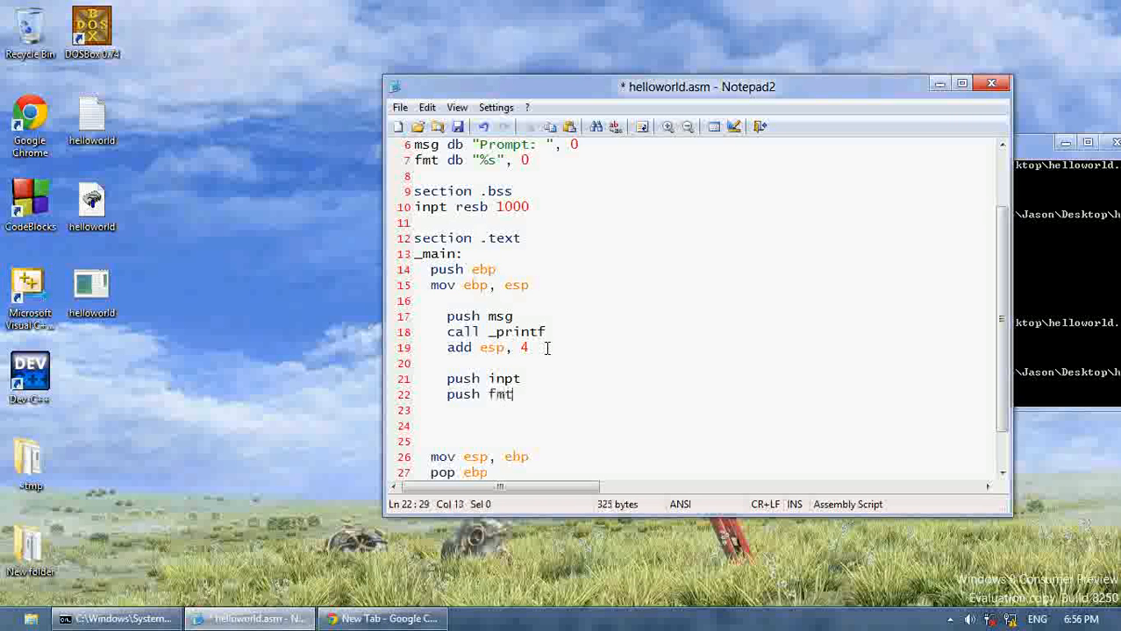
{"action": "key", "text": "Return"}
{"action": "type", "text": "call _"}
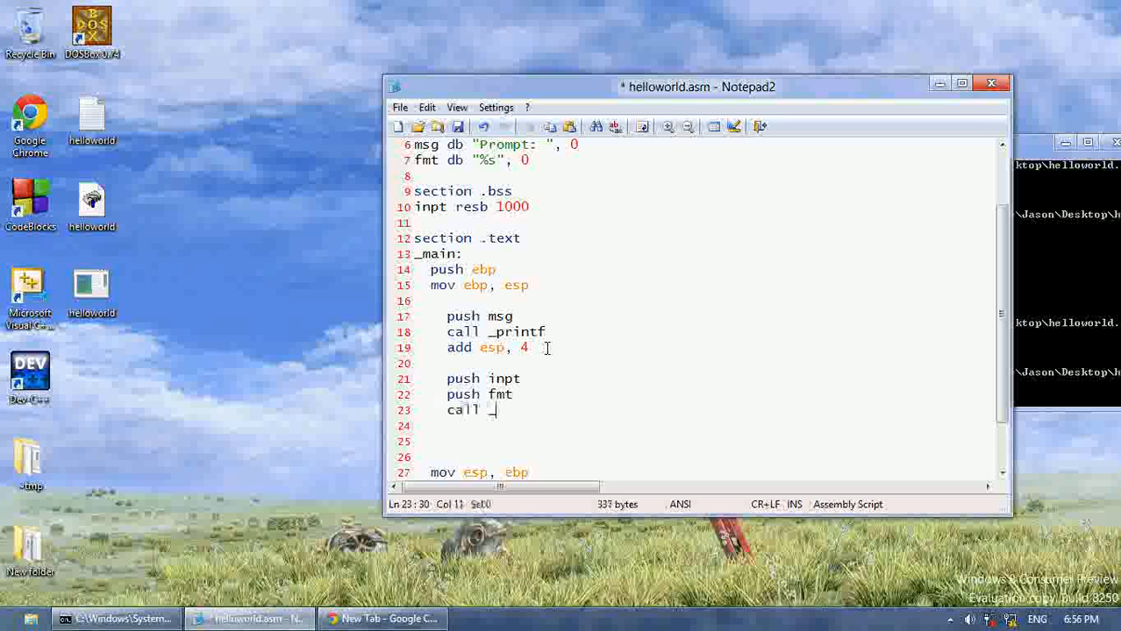
{"action": "type", "text": "scanf"}
{"action": "key", "text": "Return"}
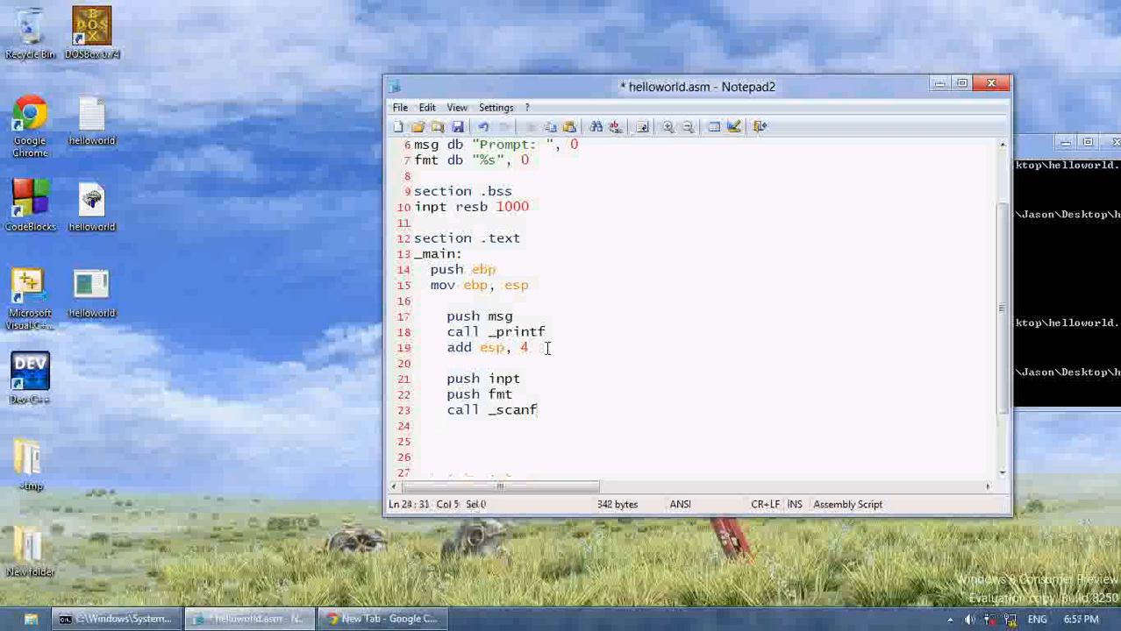
{"action": "type", "text": "add esp, 8"}
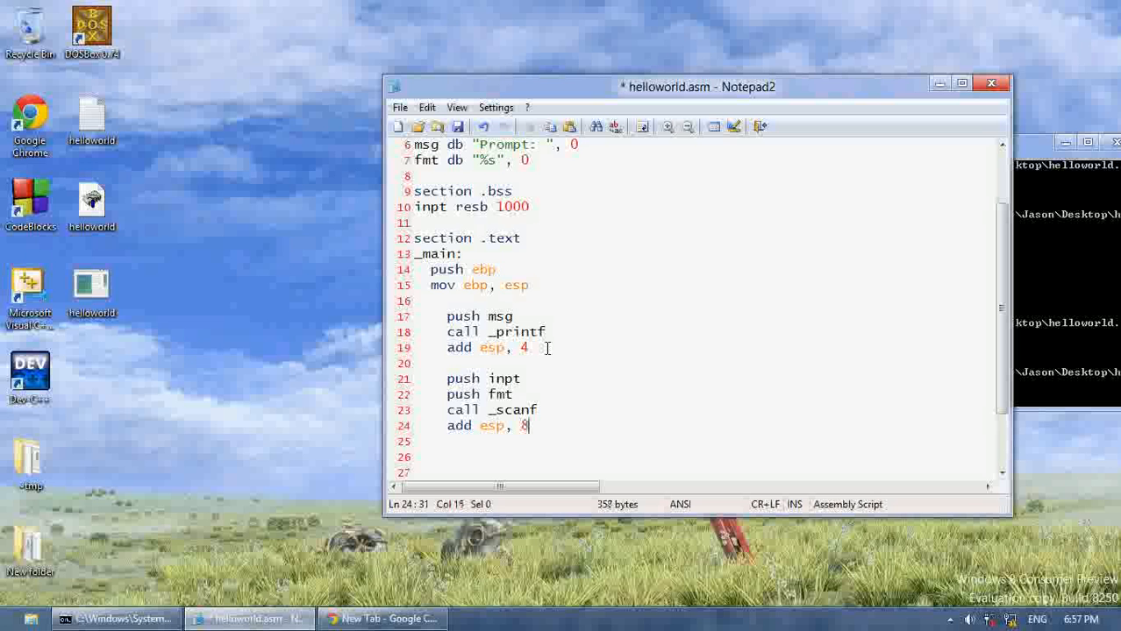
Echo the input with push inpt, call _printf, add esp, 4, and save the file.
{"action": "key", "text": "Down"}
{"action": "key", "text": "Down"}
{"action": "key", "text": "Down"}
{"action": "key", "text": "Up"}
{"action": "key", "text": "Up"}
{"action": "key", "text": "Up"}
{"action": "key", "text": "Return"}
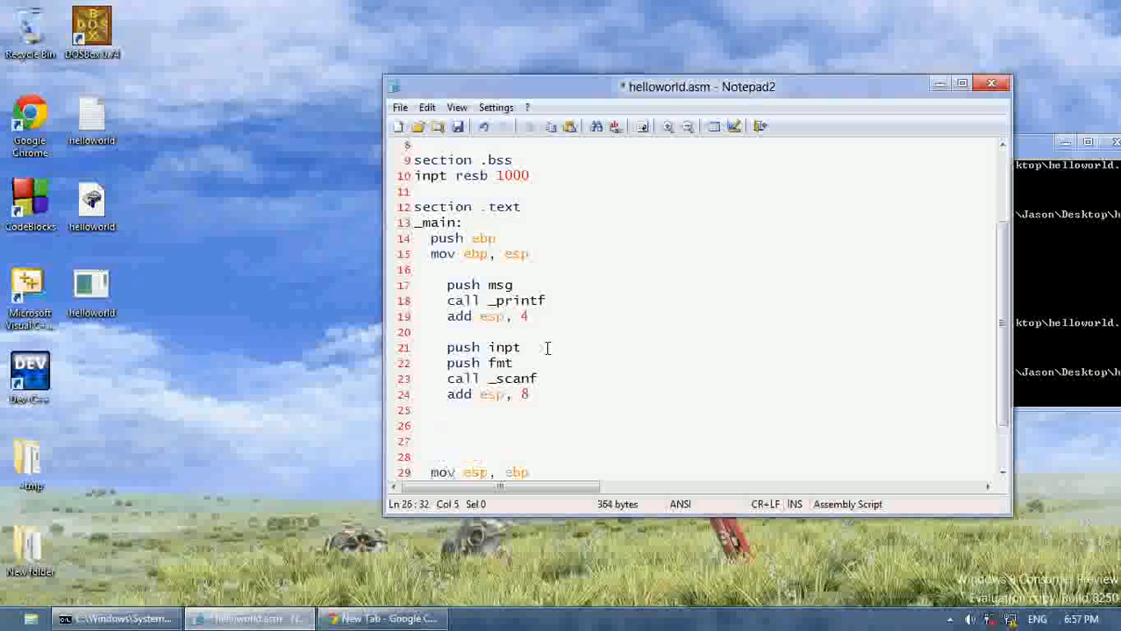
{"action": "type", "text": "push in"}
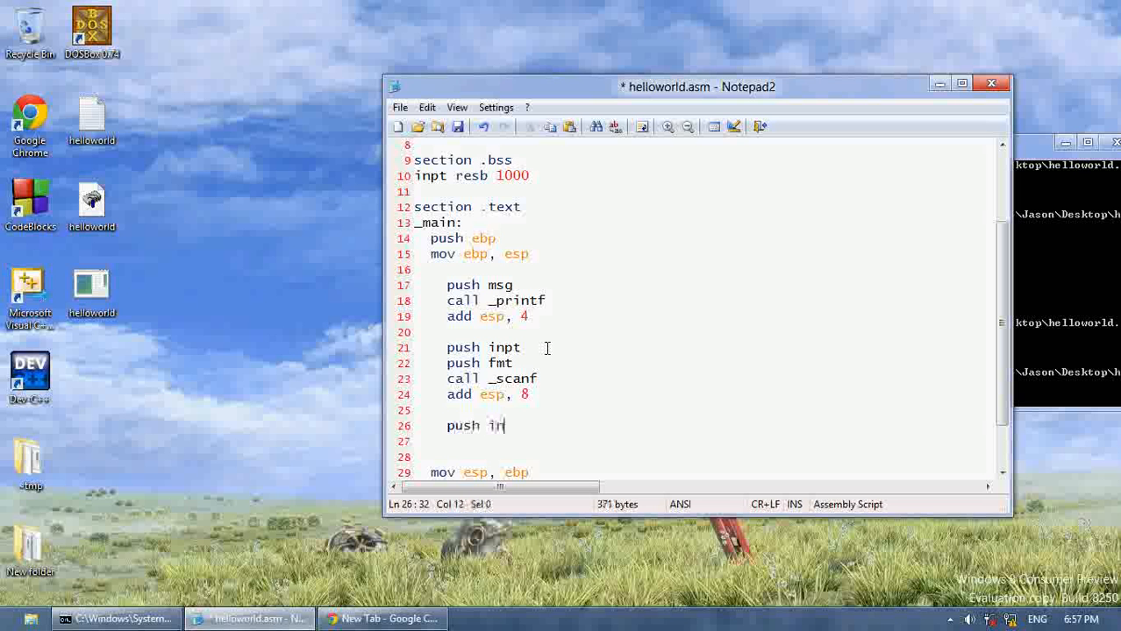
{"action": "type", "text": "p"}
{"action": "type", "text": "t"}
{"action": "key", "text": "Return"}
{"action": "type", "text": "call "}
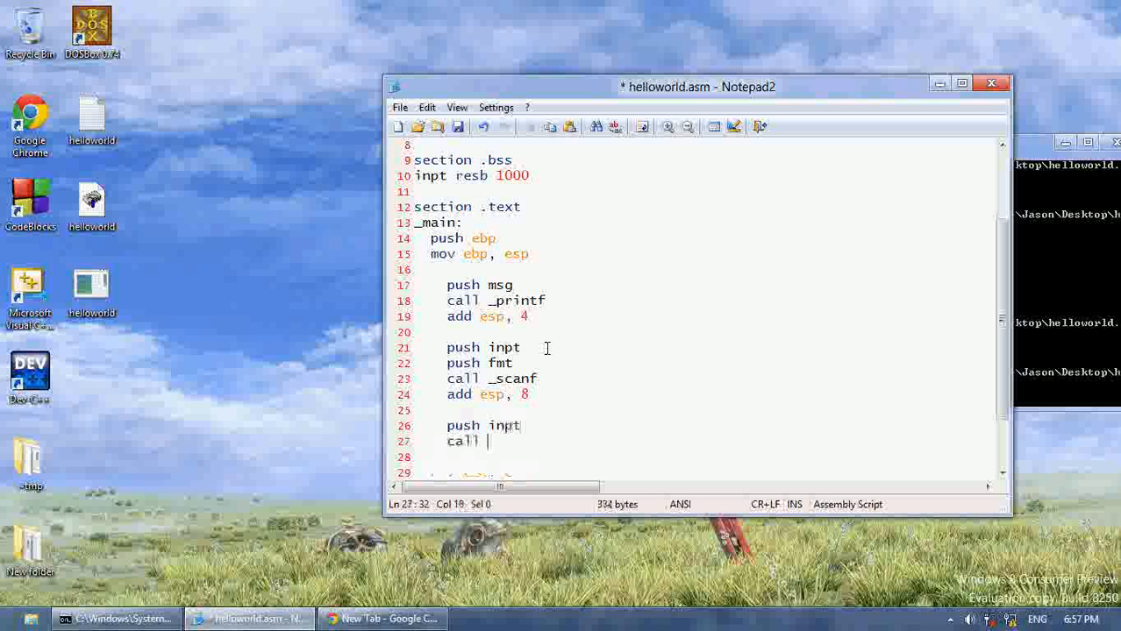
{"action": "type", "text": "_printf"}
{"action": "key", "text": "Return"}
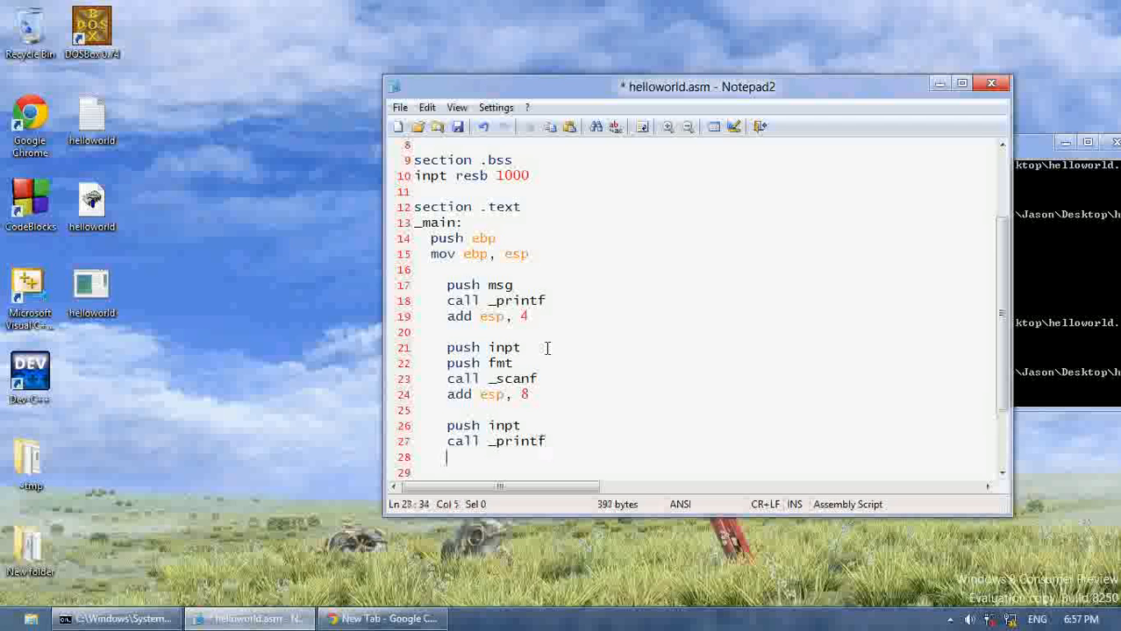
{"action": "type", "text": "add esp, "}
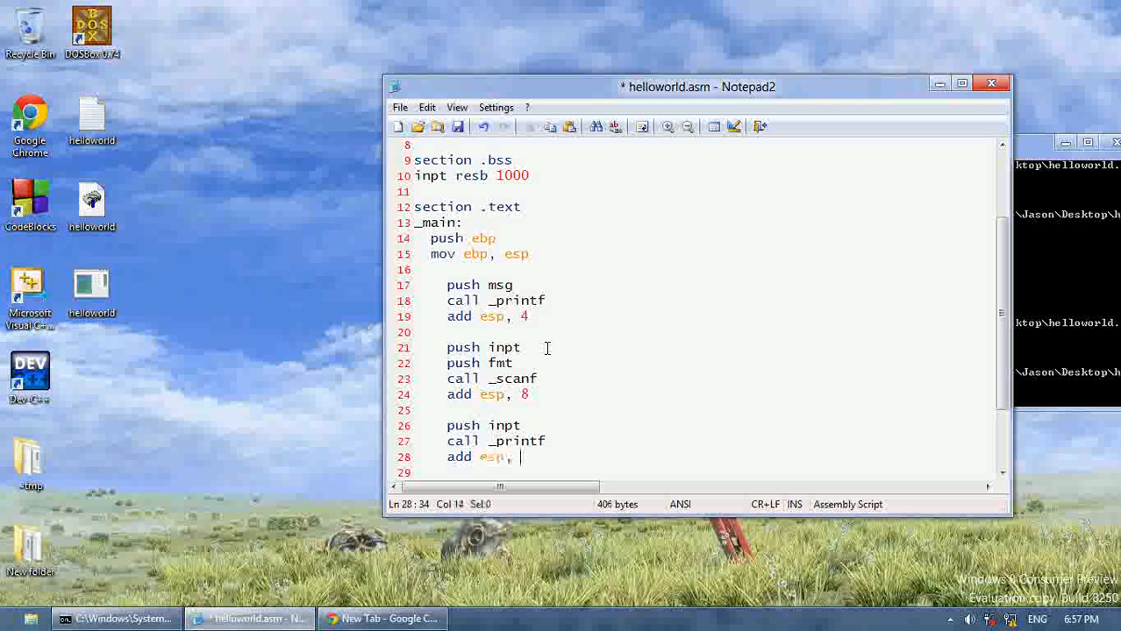
{"action": "type", "text": "4"}
{"action": "key", "text": "ctrl+s"}
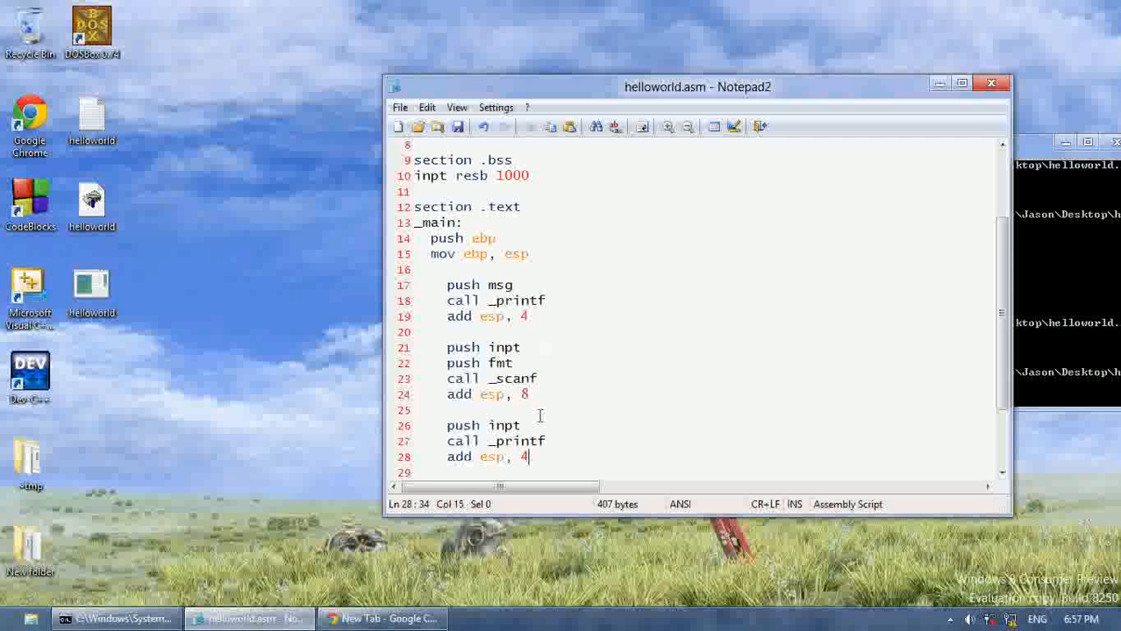
{"action": "key", "text": "Down"}
{"action": "scroll", "coordinate": [546, 443], "scroll_direction": "down", "scroll_amount": 1}
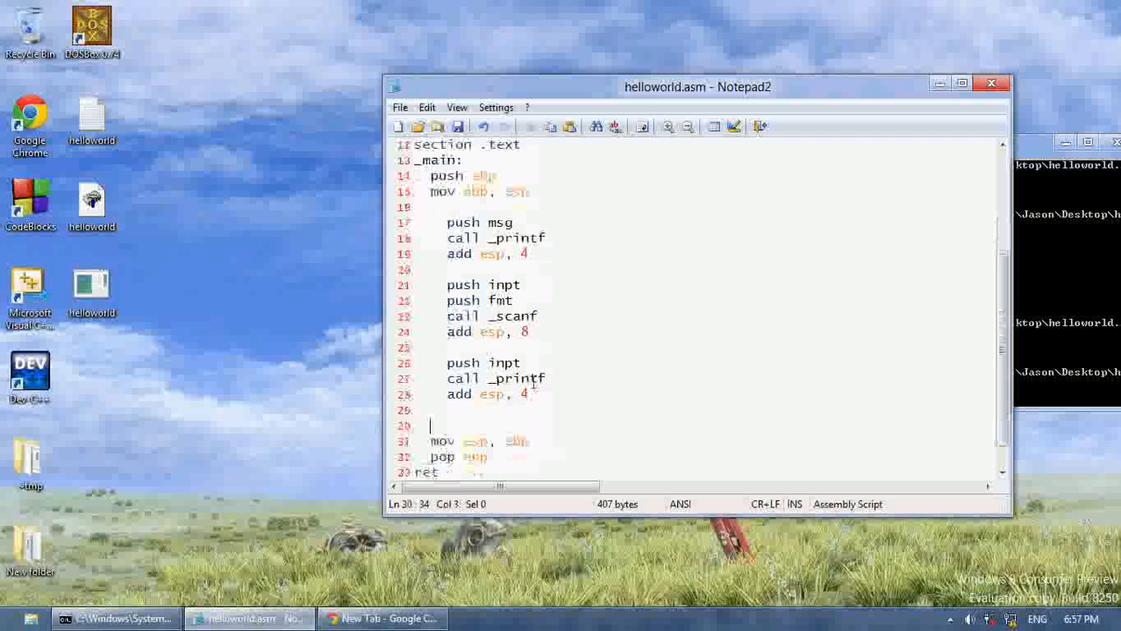
{"action": "left_click_drag", "start_coordinate": [543, 363], "coordinate": [525, 332]}
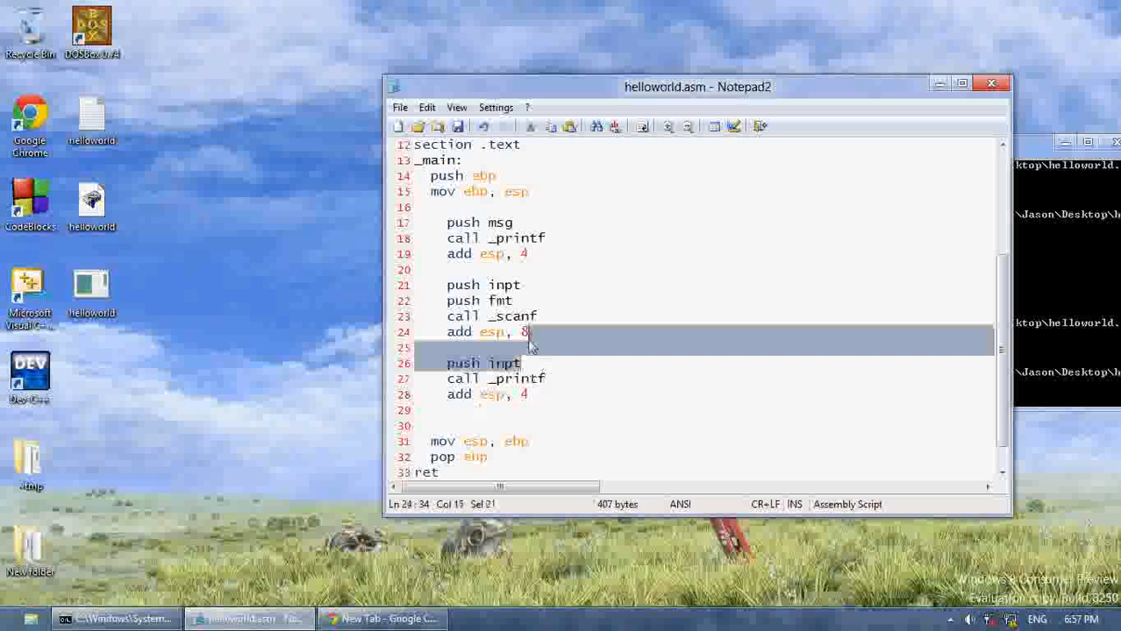
{"action": "left_click_drag", "start_coordinate": [552, 252], "coordinate": [446, 220]}
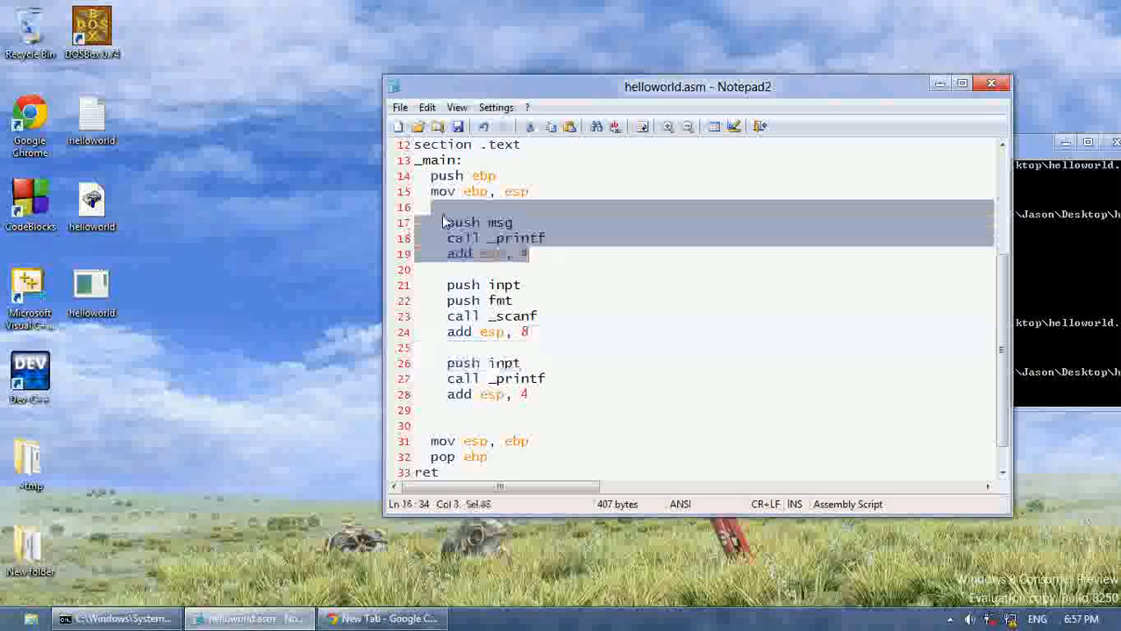
{"action": "mouse_move", "coordinate": [555, 330]}
{"action": "left_mouse_down"}
{"action": "mouse_move", "coordinate": [453, 300]}
{"action": "mouse_move", "coordinate": [444, 285]}
{"action": "left_mouse_up"}
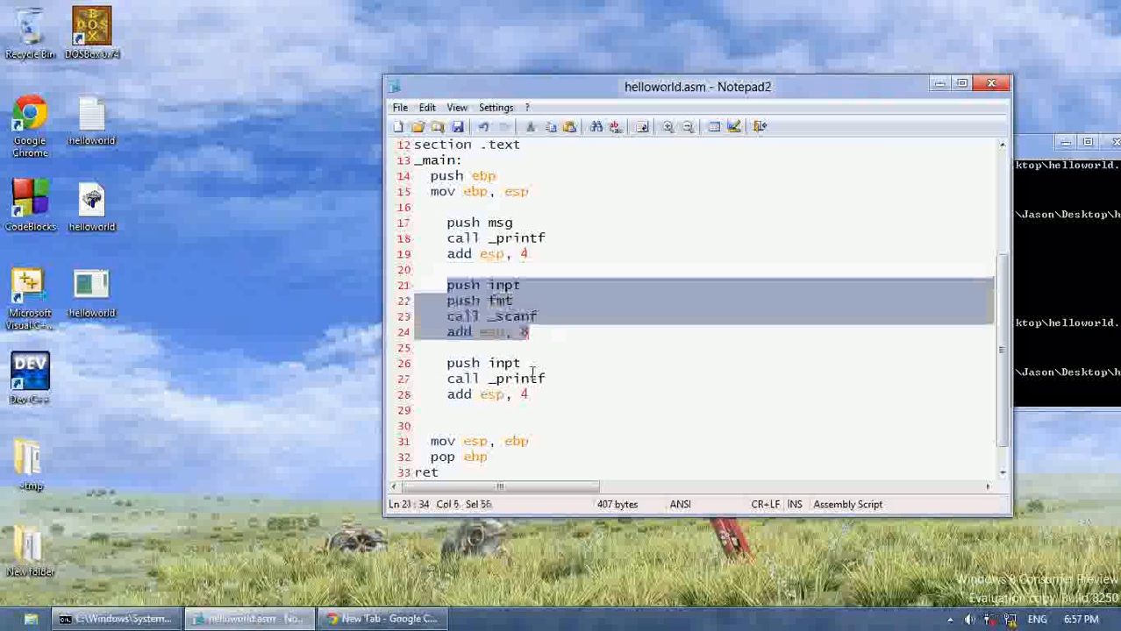
{"action": "left_click_drag", "start_coordinate": [529, 395], "coordinate": [443, 363]}
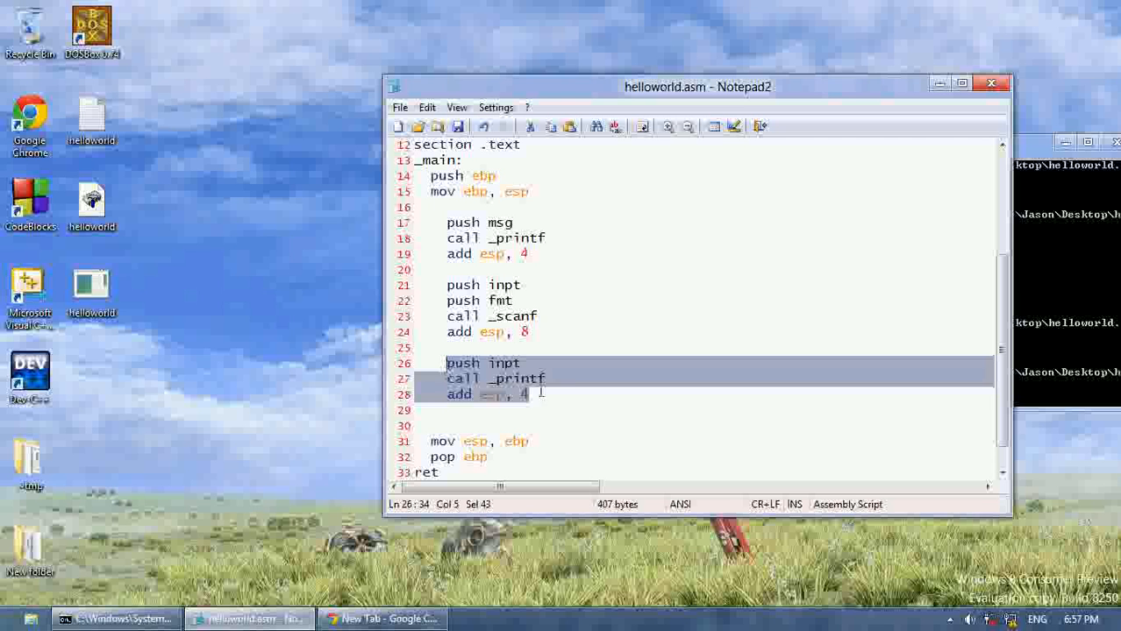
{"action": "left_click", "coordinate": [568, 399]}
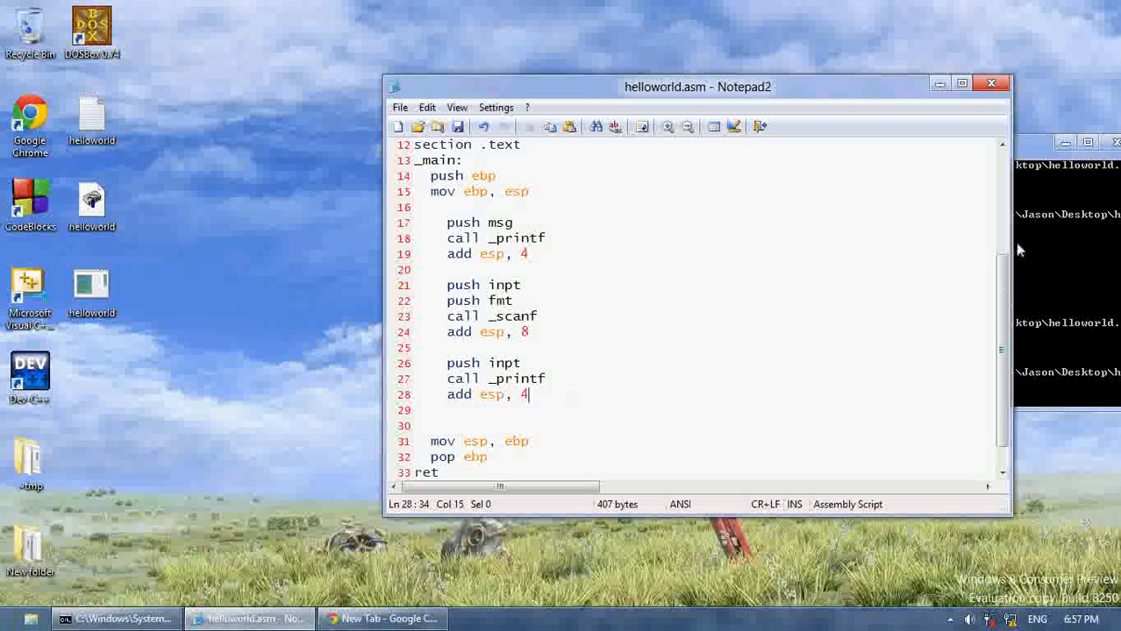
{"action": "scroll", "coordinate": [1009, 235], "scroll_direction": "up", "scroll_amount": 2}
{"action": "scroll", "coordinate": [1009, 235], "scroll_direction": "up", "scroll_amount": 2}
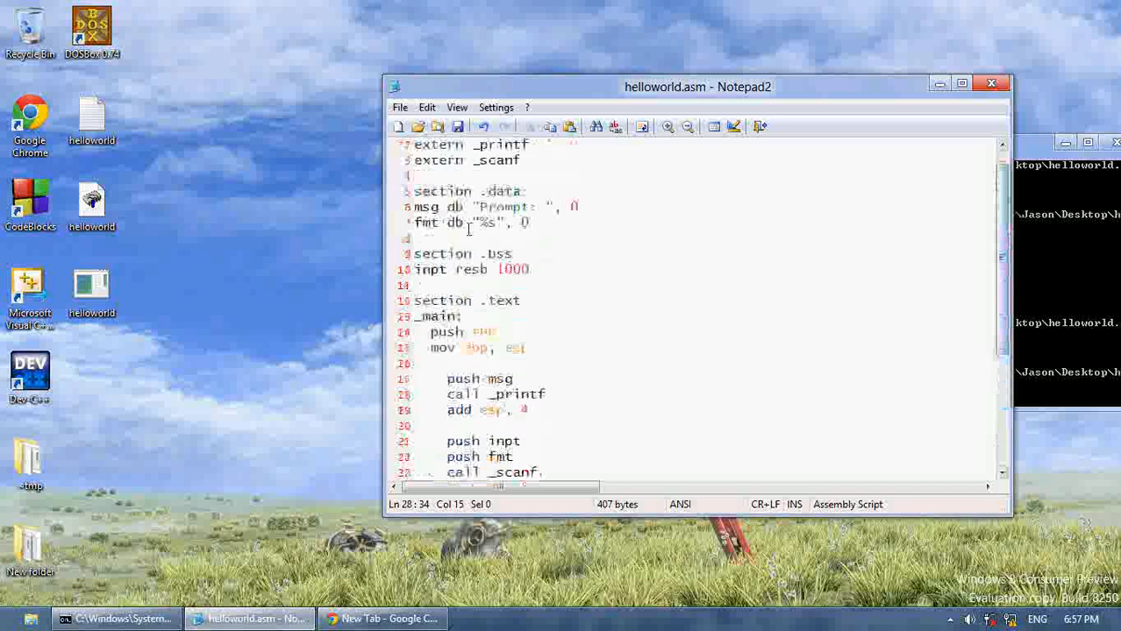
{"action": "left_click_drag", "start_coordinate": [513, 225], "coordinate": [489, 225]}
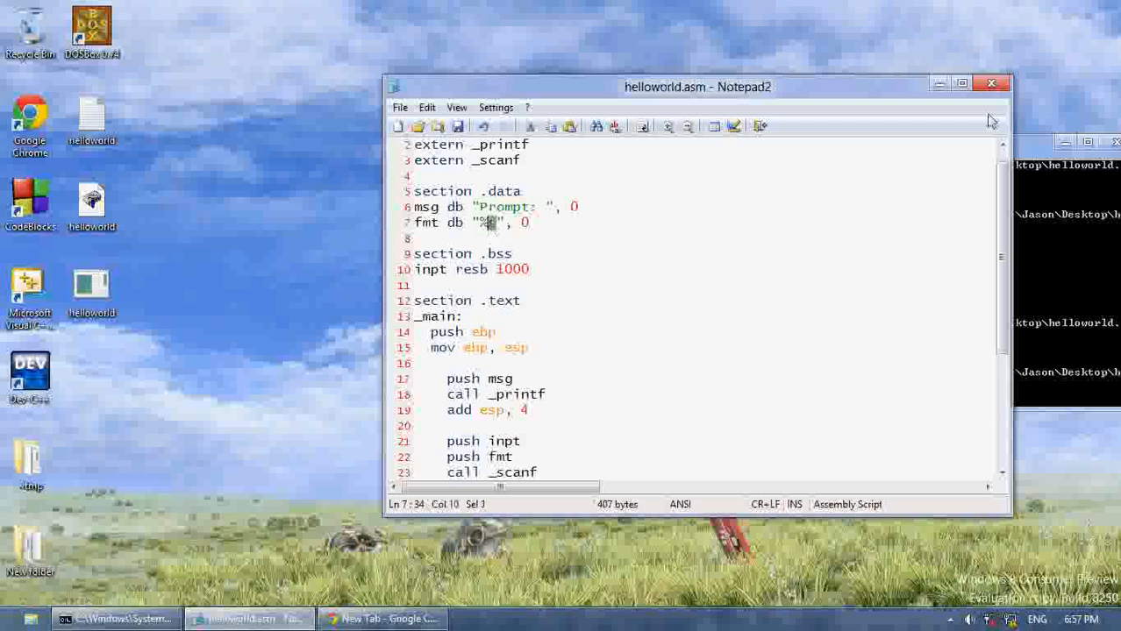
Rebuild with nasm and gcc, run helloworld.exe, and enter John to see it echoed.
{"action": "left_click", "coordinate": [1044, 253]}
{"action": "type", "text": "gasm"}
{"action": "key", "text": "Return"}
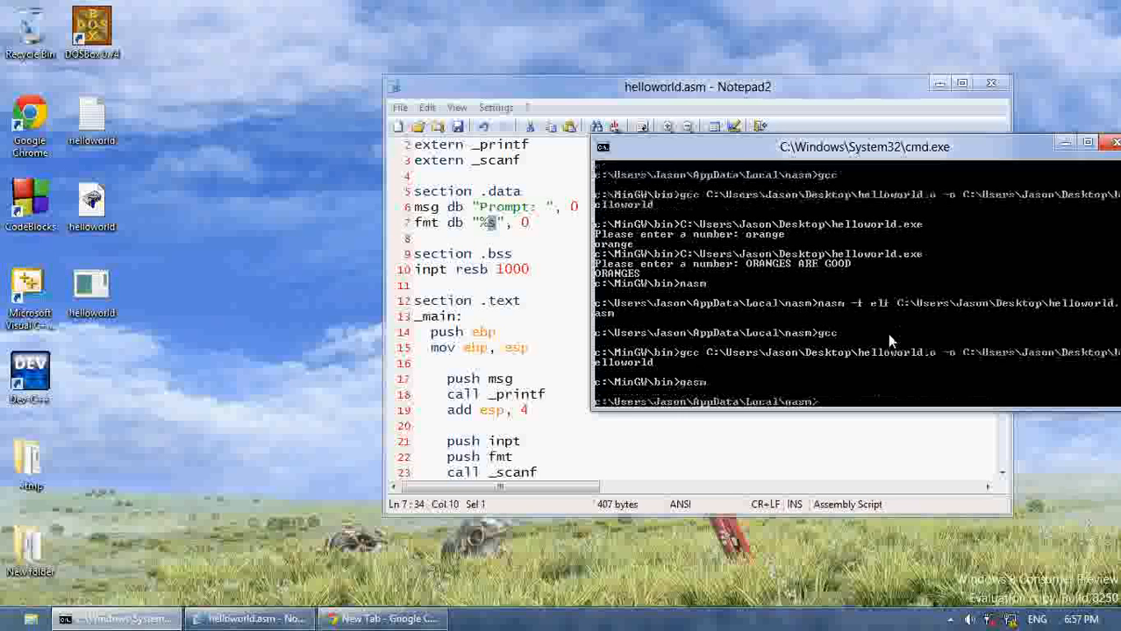
{"action": "key", "text": "Up"}
{"action": "key", "text": "Up"}
{"action": "key", "text": "Up"}
{"action": "key", "text": "Return"}
{"action": "type", "text": "gcc"}
{"action": "key", "text": "Return"}
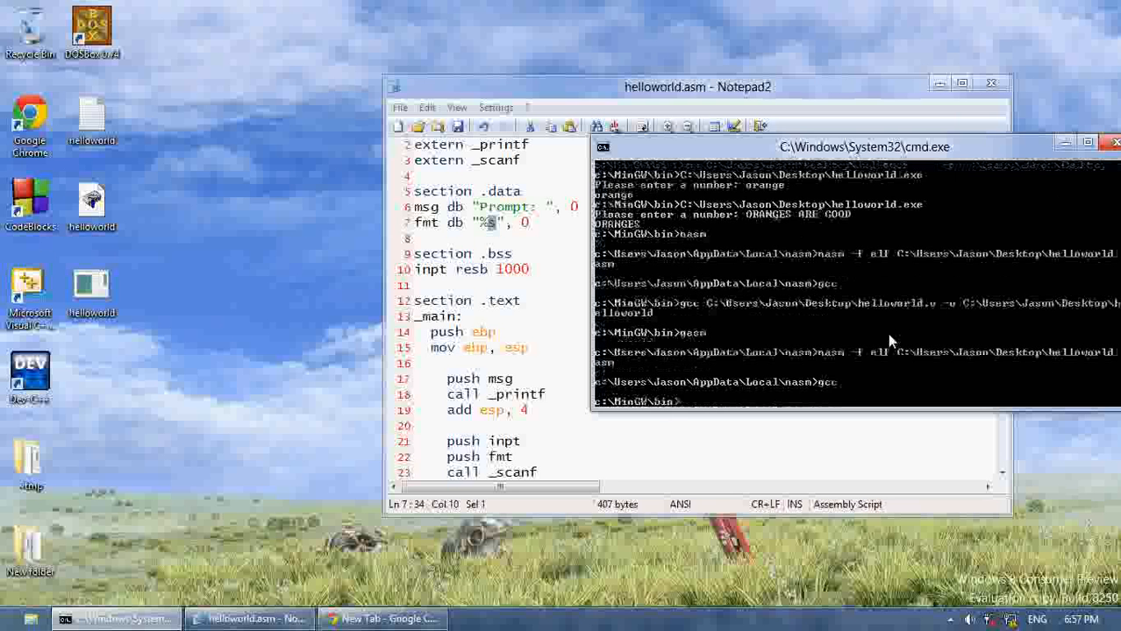
{"action": "key", "text": "Up"}
{"action": "key", "text": "Up"}
{"action": "key", "text": "Up"}
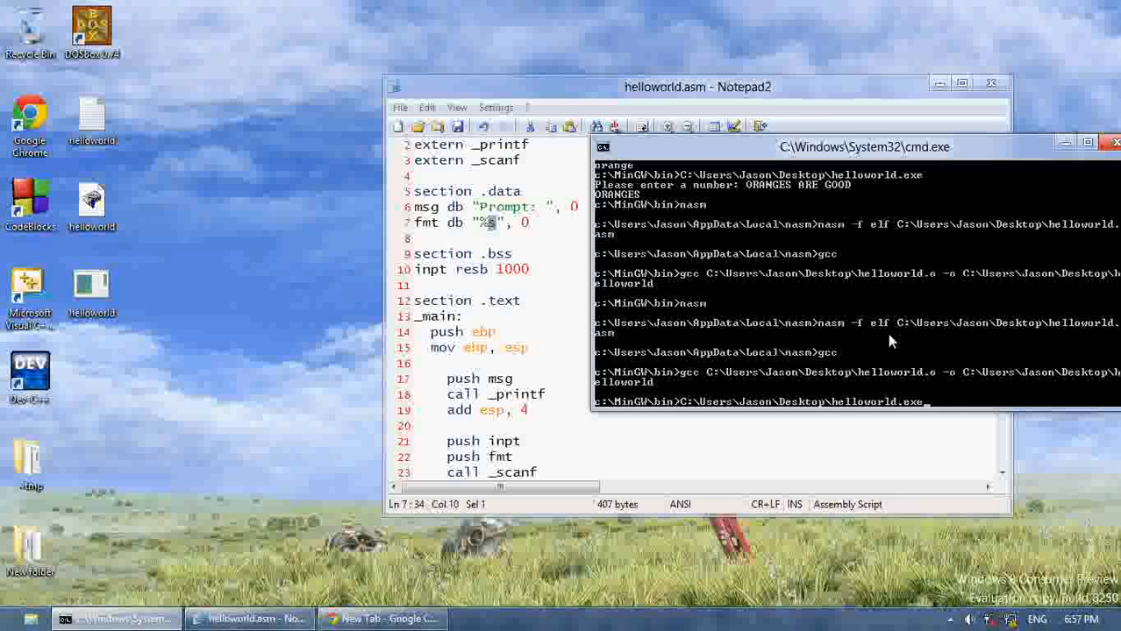
{"action": "key", "text": "Return"}
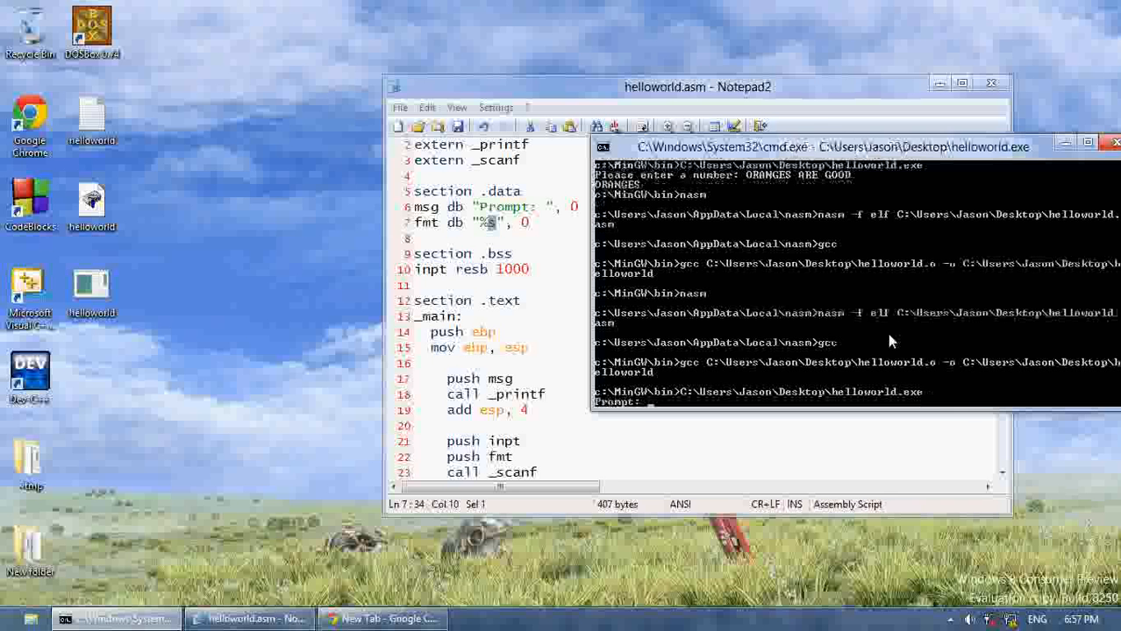
{"action": "type", "text": "John"}
{"action": "key", "text": "Return"}
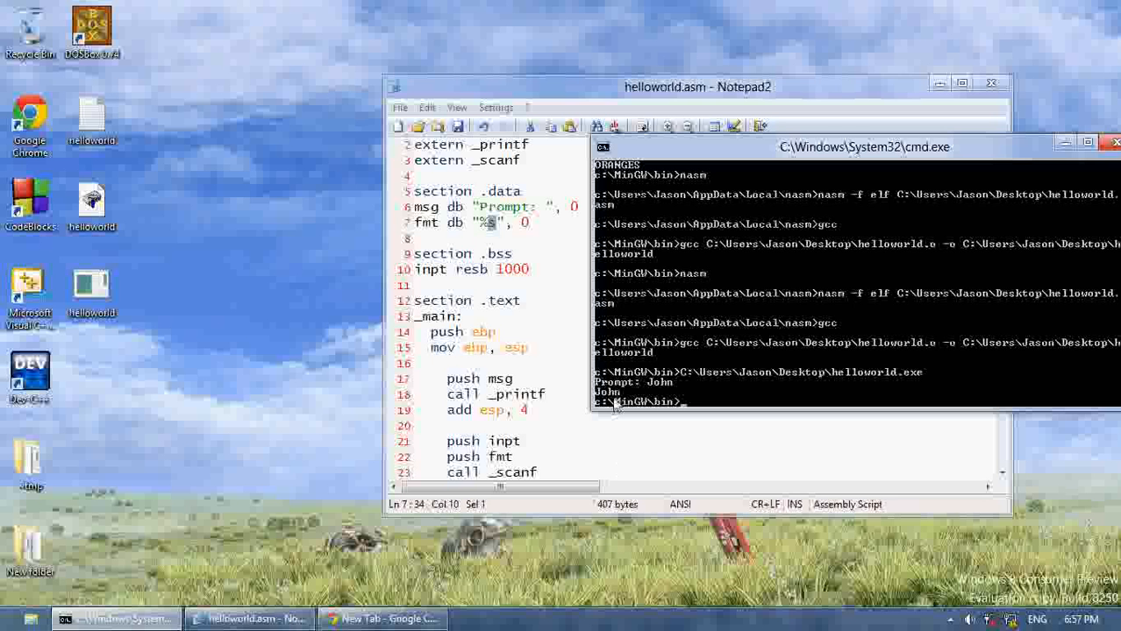
Replace "%s" with "%c" in the fmt string on line 7 and save.
{"action": "left_click", "coordinate": [533, 450]}
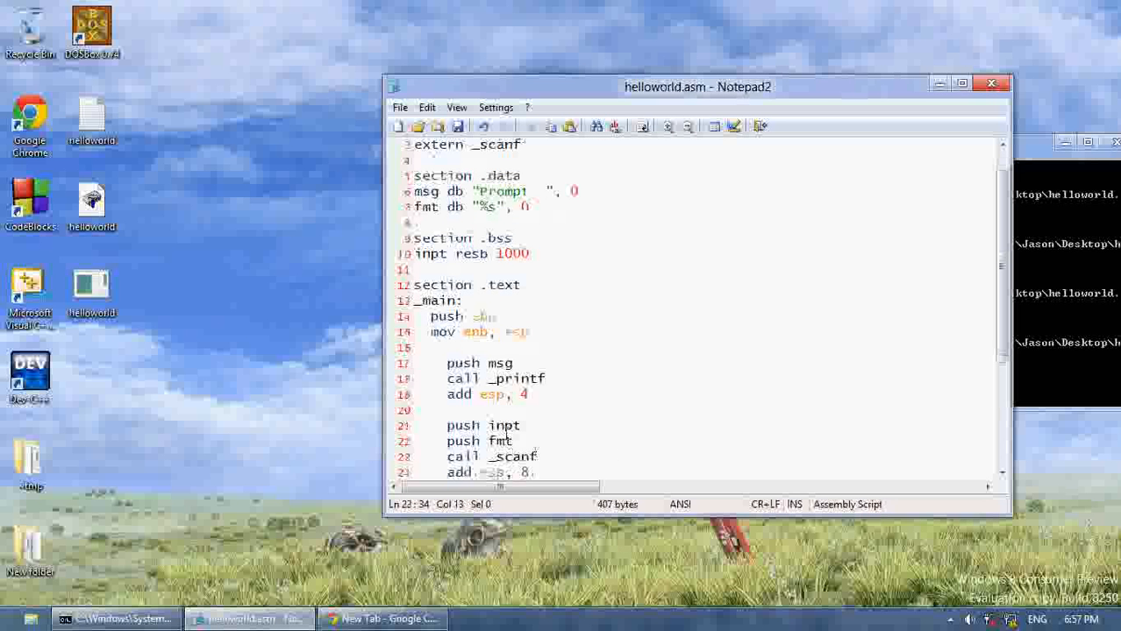
{"action": "double_click", "coordinate": [504, 425]}
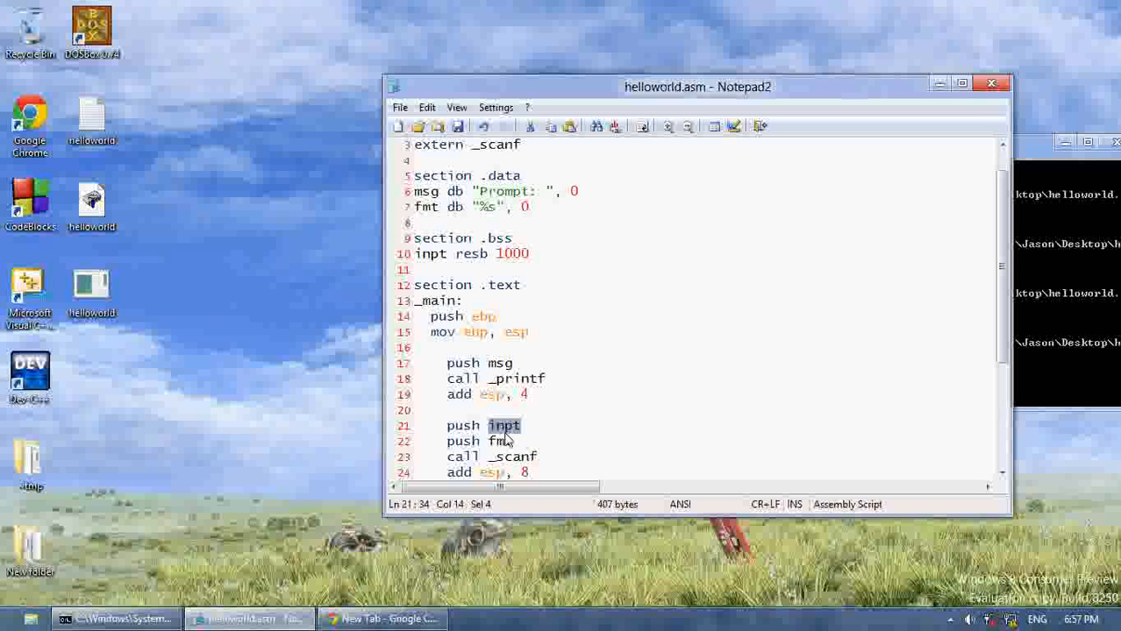
{"action": "key", "text": "Up"}
{"action": "key", "text": "Up"}
{"action": "key", "text": "Up"}
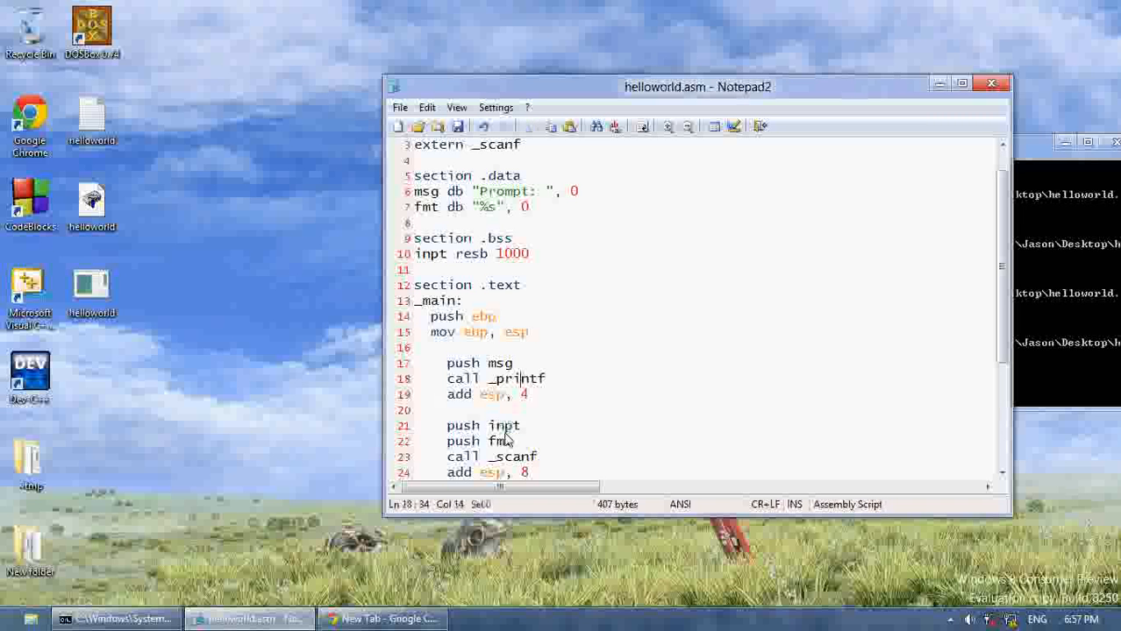
{"action": "key", "text": "Up"}
{"action": "key", "text": "Up"}
{"action": "key", "text": "Up"}
{"action": "key", "text": "Up"}
{"action": "key", "text": "Up"}
{"action": "key", "text": "Up"}
{"action": "key", "text": "Left"}
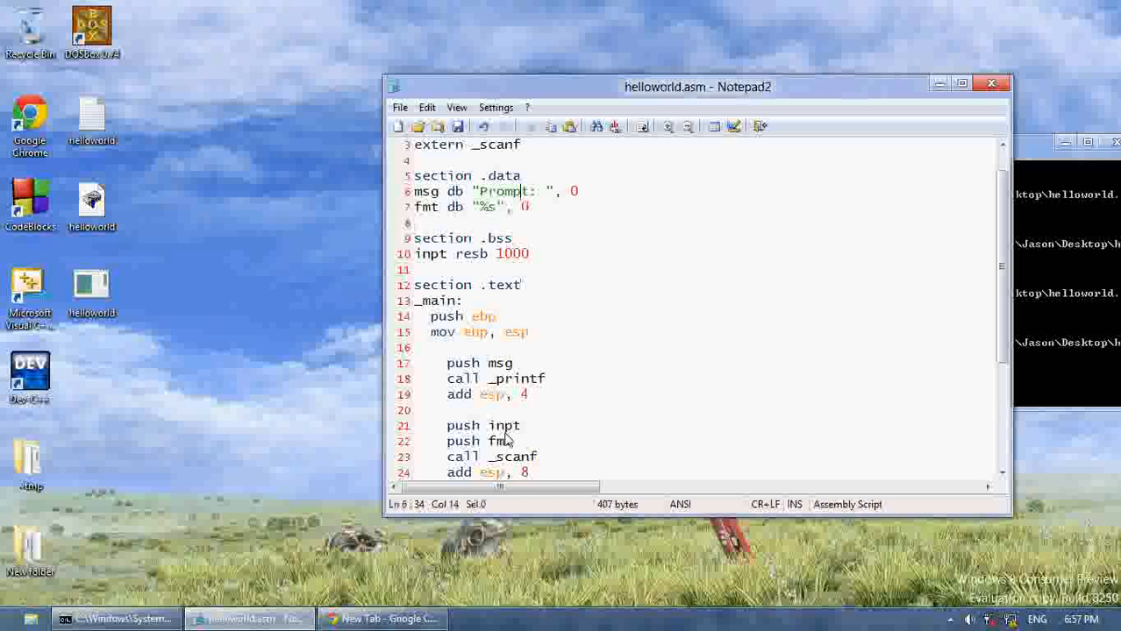
{"action": "key", "text": "BackSpace"}
{"action": "type", "text": "c"}
{"action": "key", "text": "ctrl+s"}
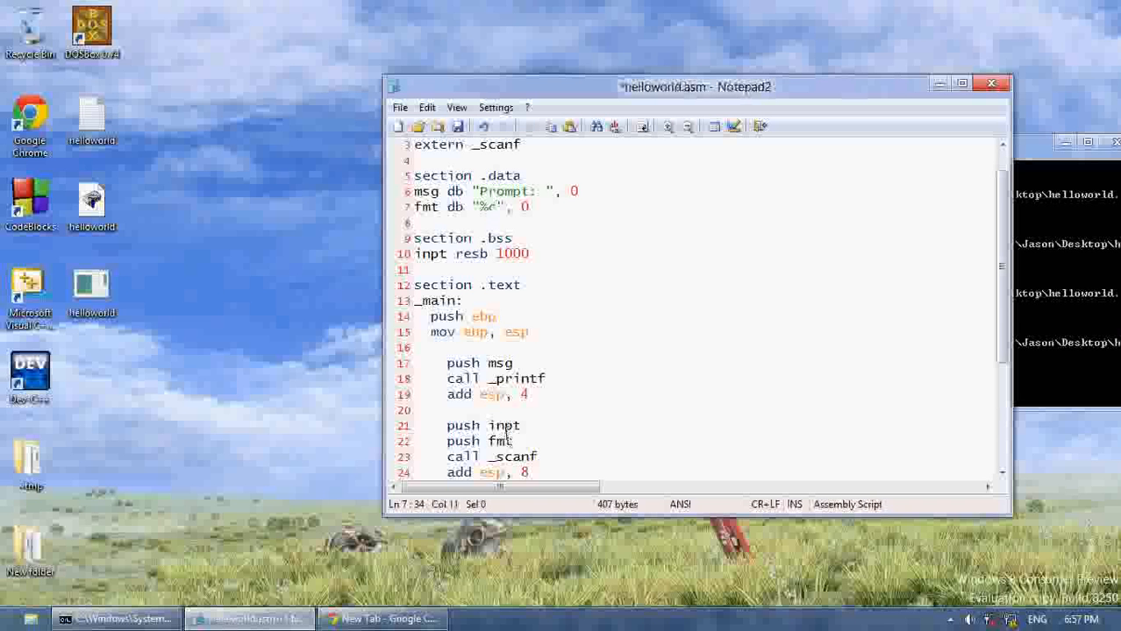
Rebuild and run helloworld, entering John to show only J echoes with %c.
{"action": "key", "text": "alt+Tab"}
{"action": "key", "text": "Up"}
{"action": "key", "text": "Up"}
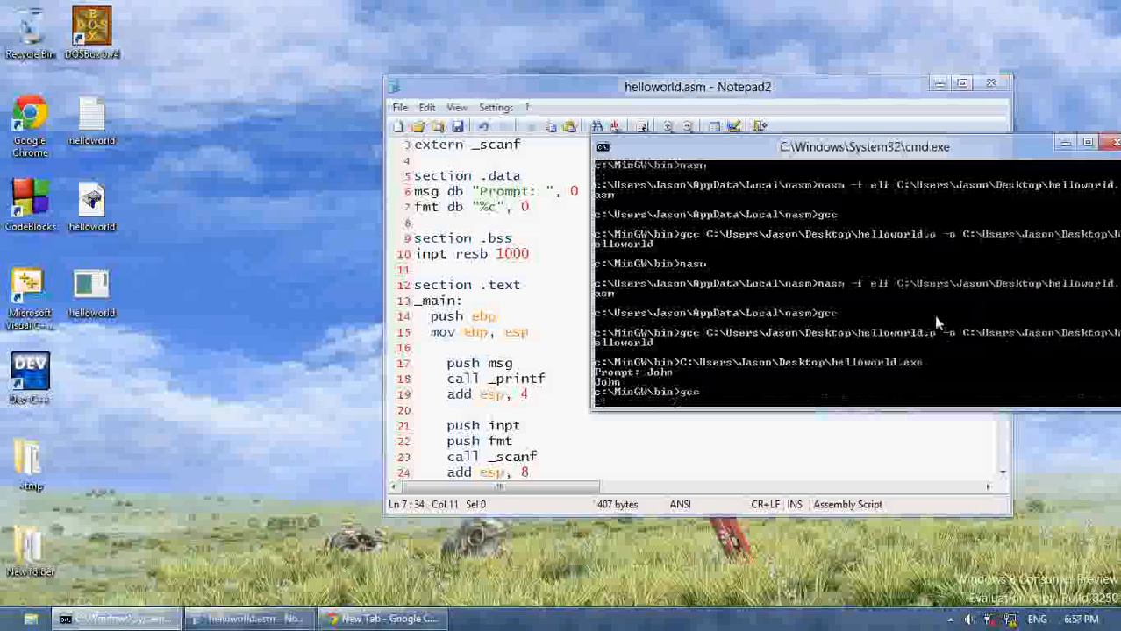
{"action": "key", "text": "Up"}
{"action": "key", "text": "Down"}
{"action": "key", "text": "Return"}
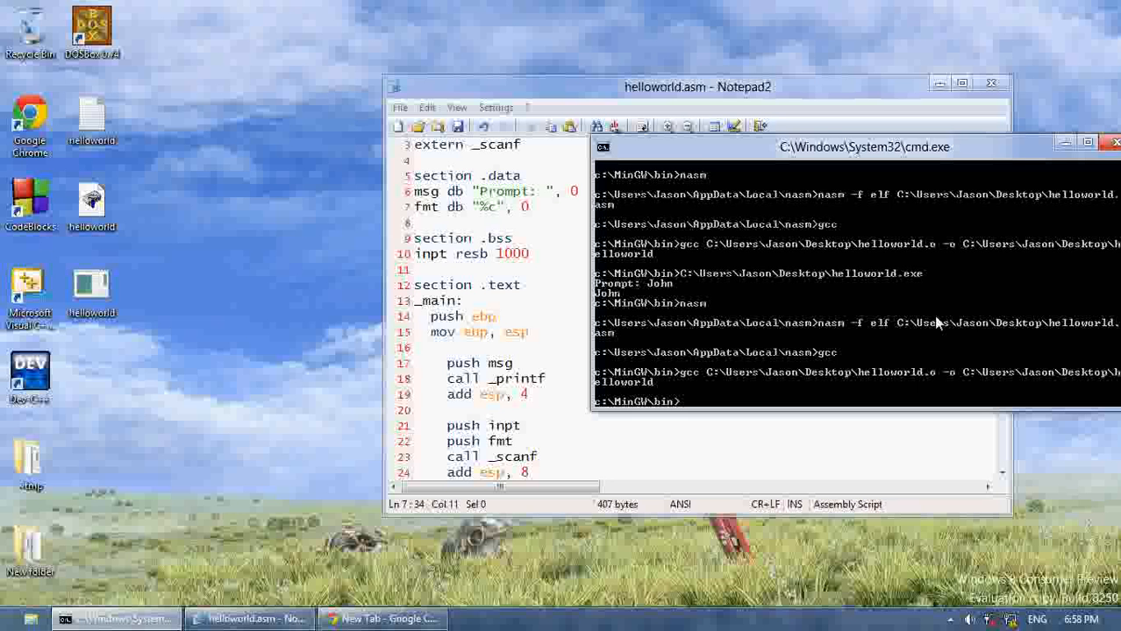
{"action": "type", "text": "John"}
{"action": "type", "text": "C:\\Users\\Jason\\Desktop\\helloworld.exe"}
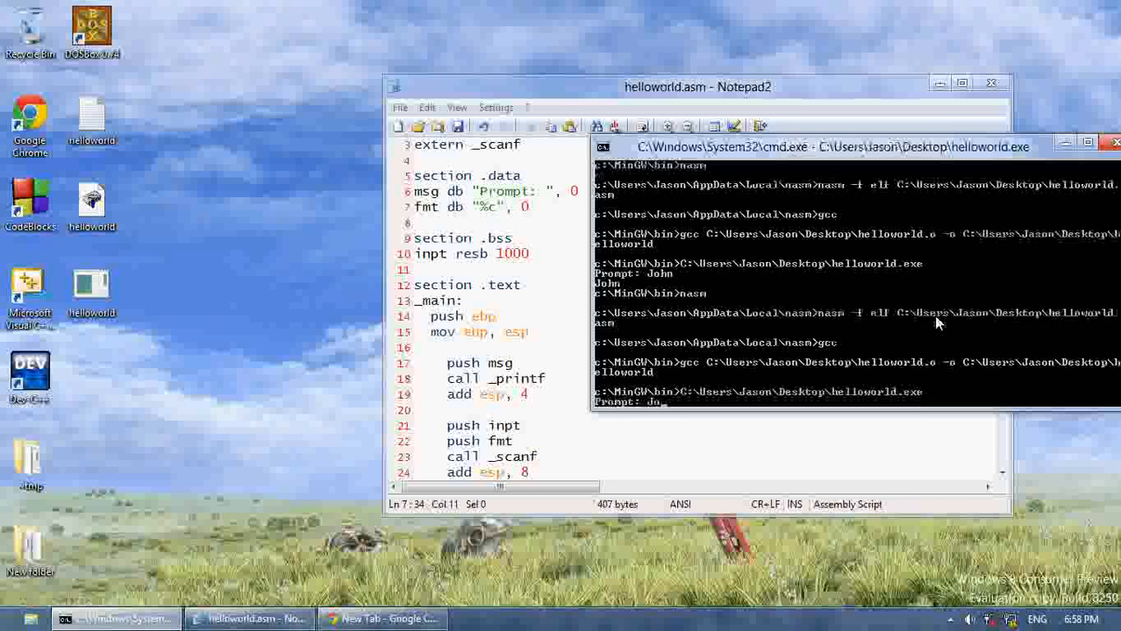
{"action": "key", "text": "Return"}
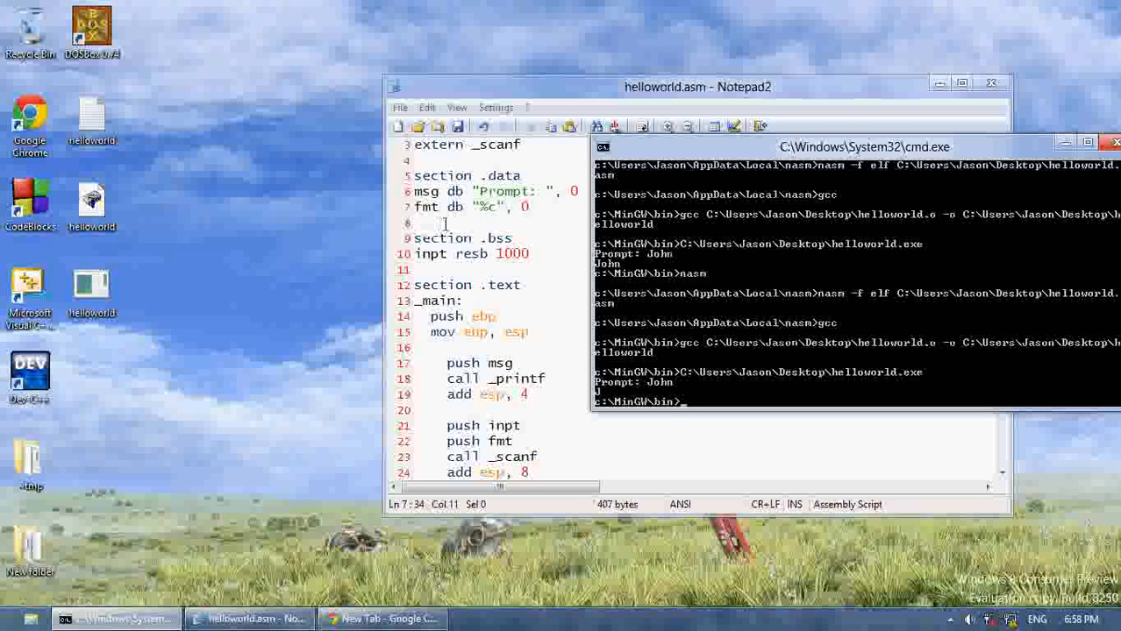
Change the fmt string on line 7 from "%c" to "%d".
{"action": "left_click", "coordinate": [488, 216]}
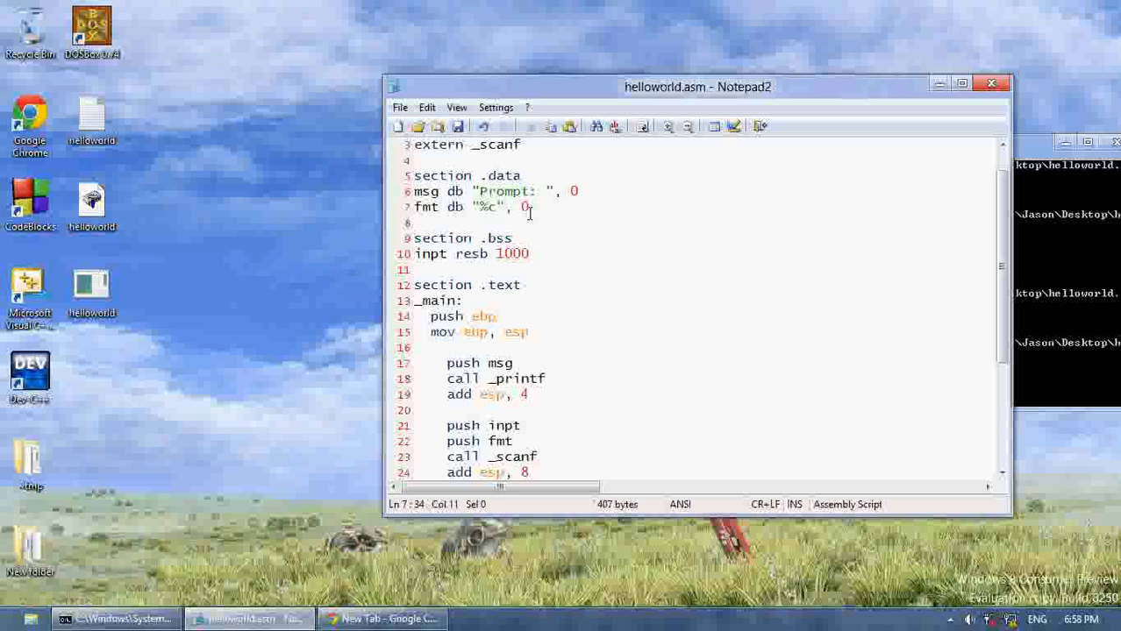
{"action": "key", "text": "BackSpace"}
{"action": "type", "text": "d"}
Reassemble helloworld.asm with nasm and relink it with gcc from the command history.
{"action": "left_click", "coordinate": [1042, 298]}
{"action": "key", "text": "Up"}
{"action": "key", "text": "Up"}
{"action": "key", "text": "Up"}
{"action": "key", "text": "Up"}
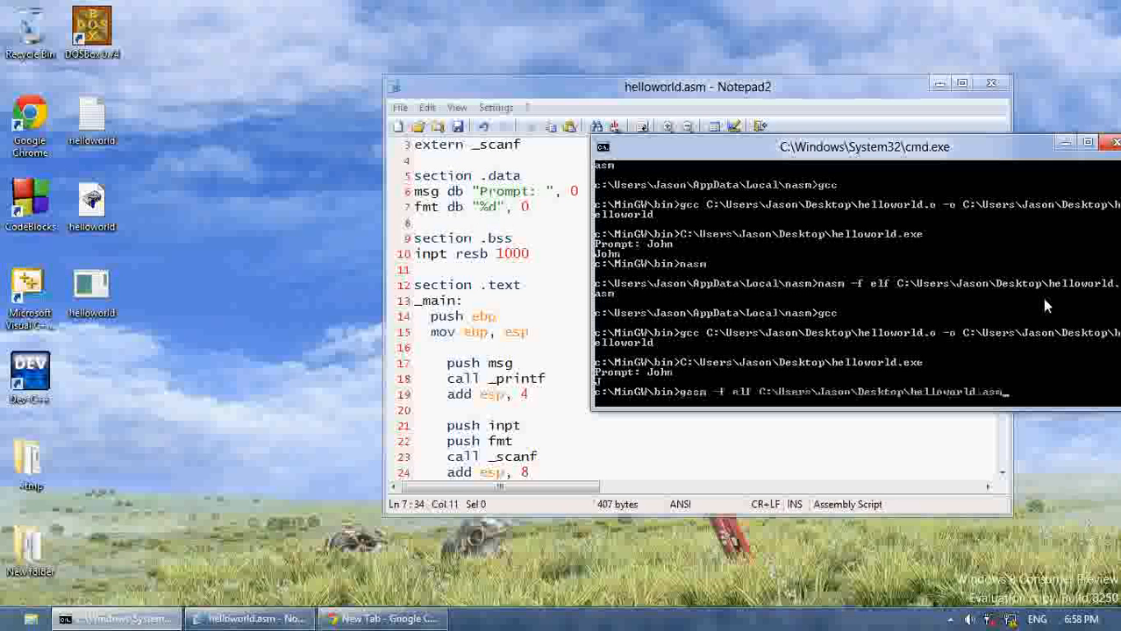
{"action": "key", "text": "Up"}
{"action": "key", "text": "Return"}
{"action": "key", "text": "Down"}
{"action": "key", "text": "Return"}
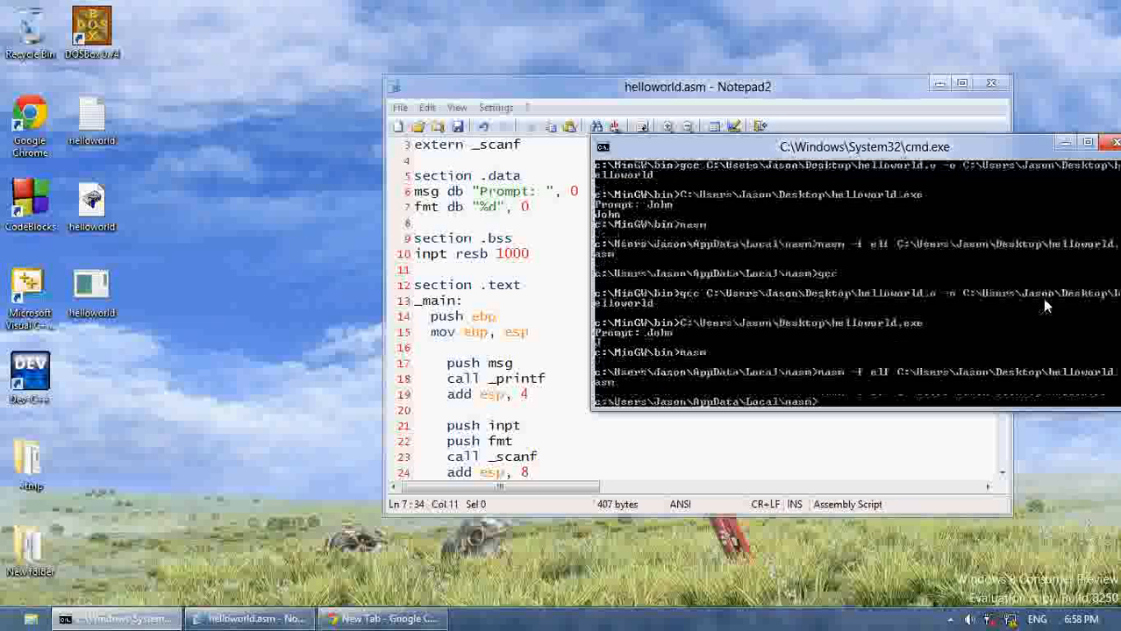
{"action": "key", "text": "Down"}
{"action": "key", "text": "Return"}
Run the rebuilt helloworld.exe and enter 70 at the prompt, which prints F.
{"action": "key", "text": "Down"}
{"action": "key", "text": "Return"}
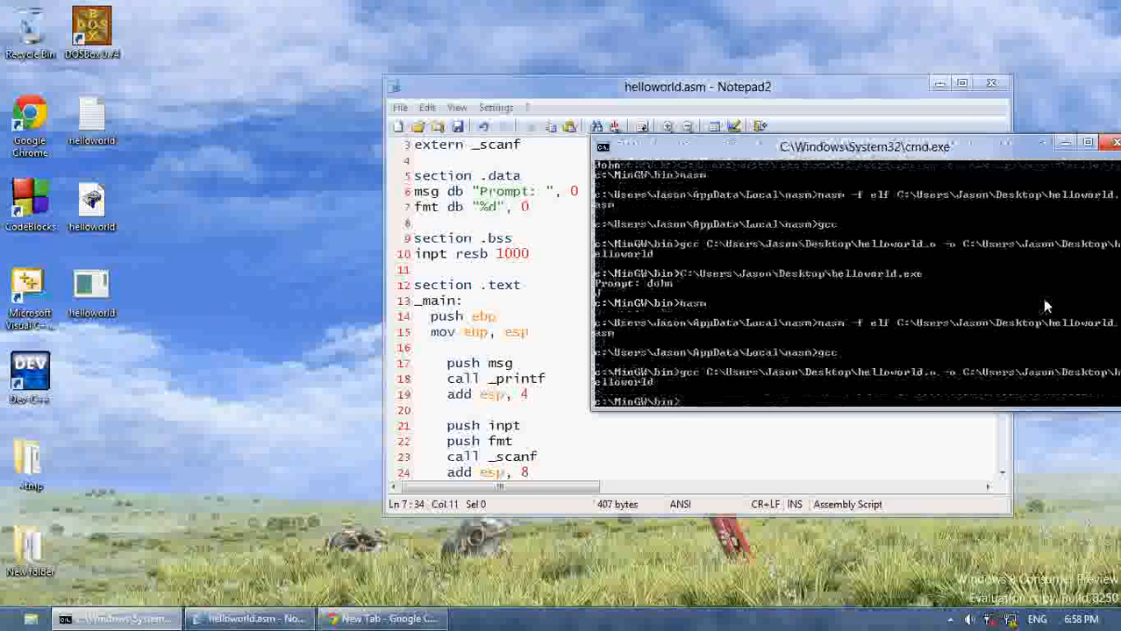
{"action": "key", "text": "Down"}
{"action": "key", "text": "Return"}
{"action": "type", "text": "70"}
{"action": "key", "text": "Return"}
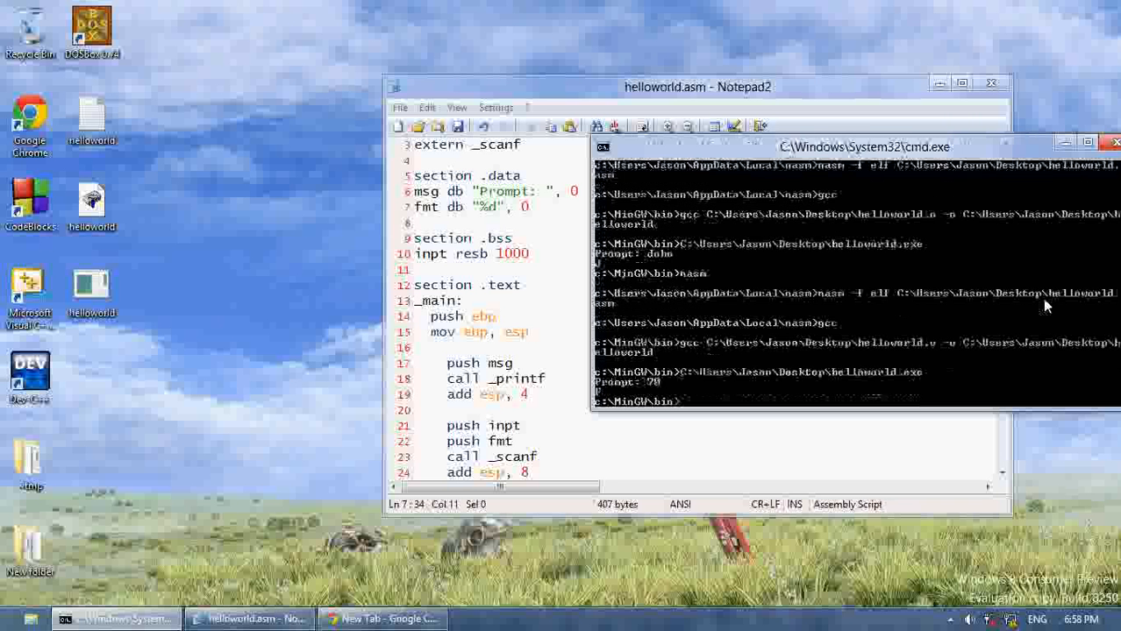
{"action": "left_click", "coordinate": [541, 333]}
{"action": "left_click_drag", "start_coordinate": [1000, 253], "coordinate": [989, 377]}
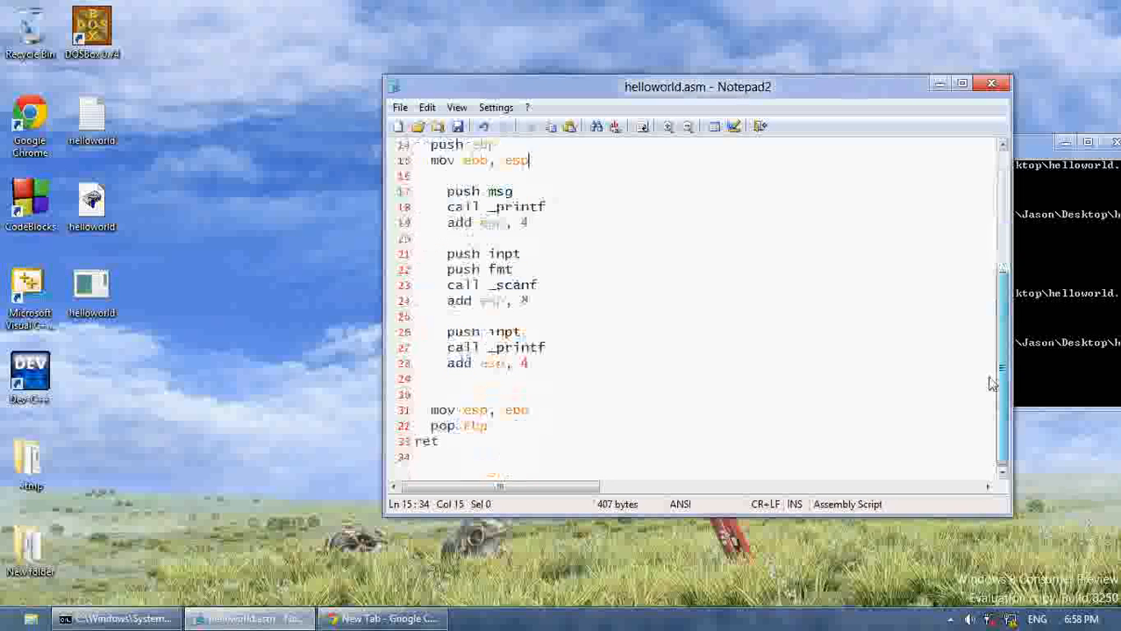
{"action": "left_click", "coordinate": [539, 378]}
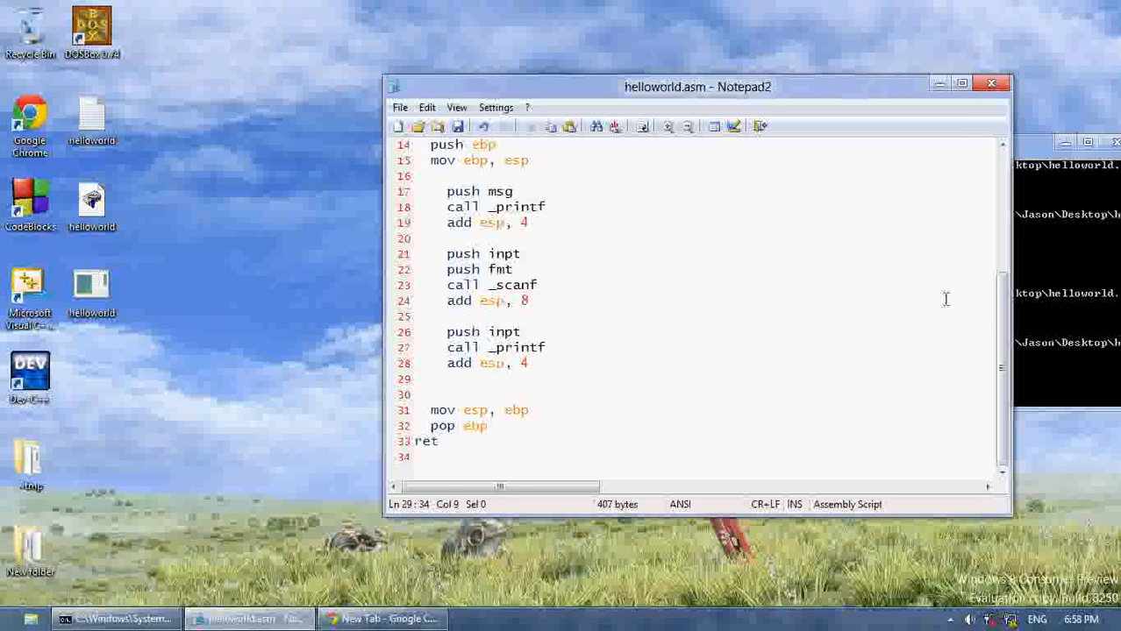
{"action": "left_click_drag", "start_coordinate": [1001, 316], "coordinate": [1020, 191]}
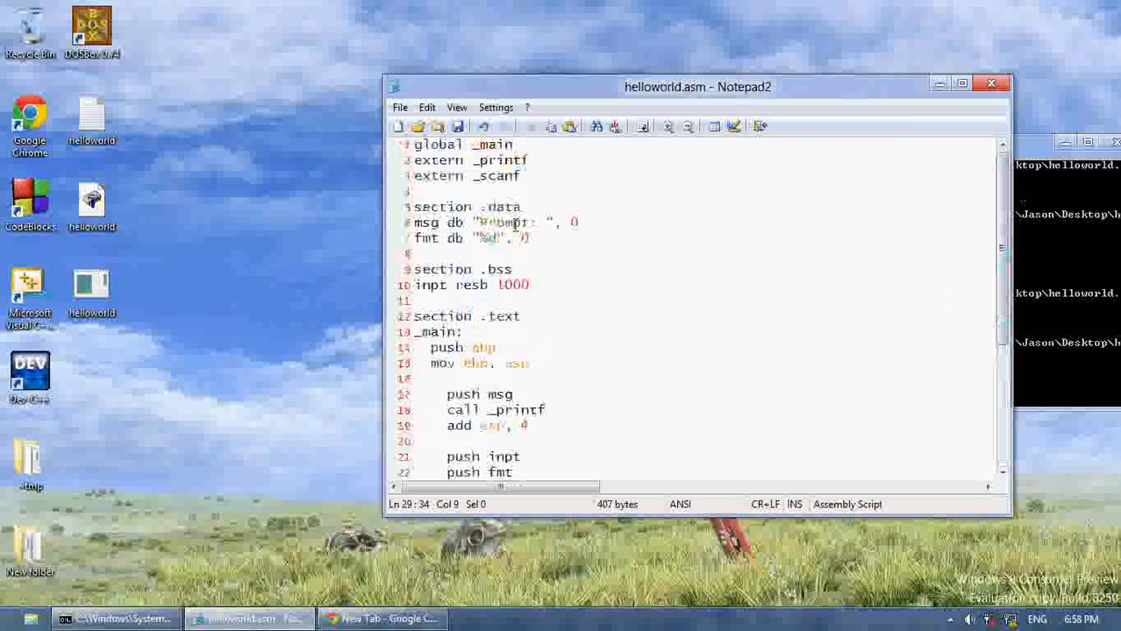
{"action": "left_click", "coordinate": [493, 237]}
{"action": "key", "text": "shift+Right"}
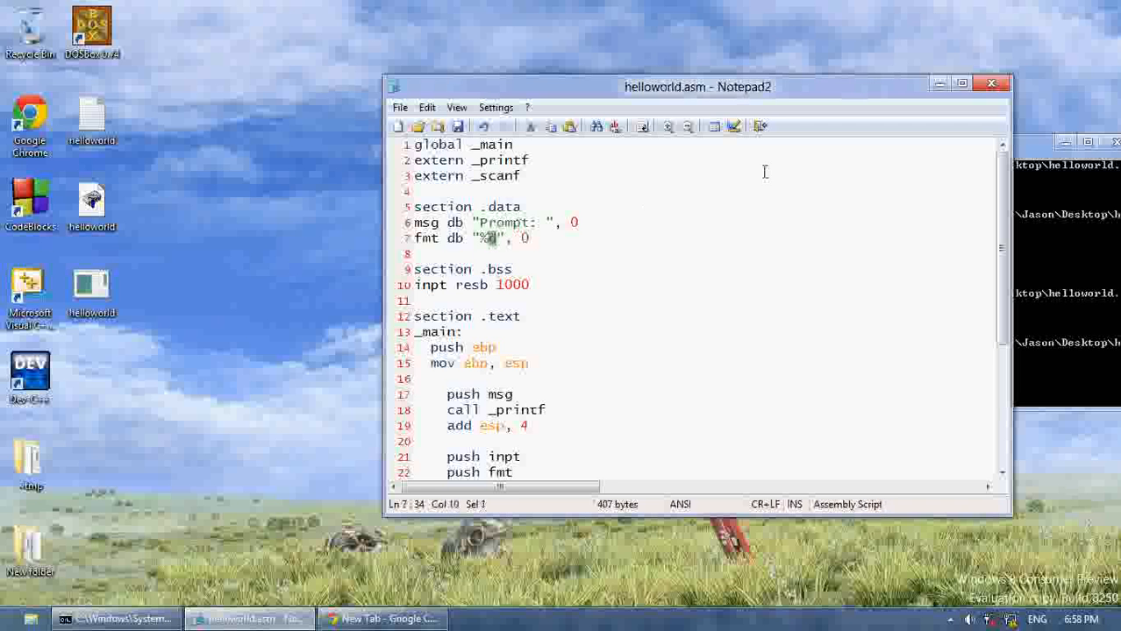
{"action": "left_click_drag", "start_coordinate": [1002, 248], "coordinate": [1002, 368]}
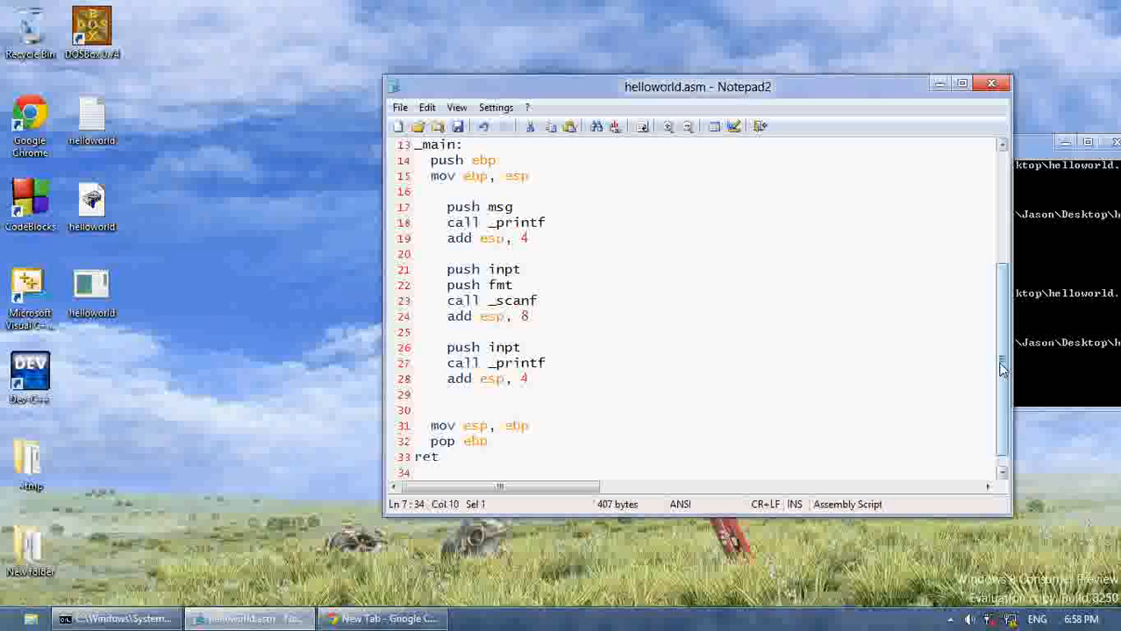
{"action": "left_click", "coordinate": [785, 412]}
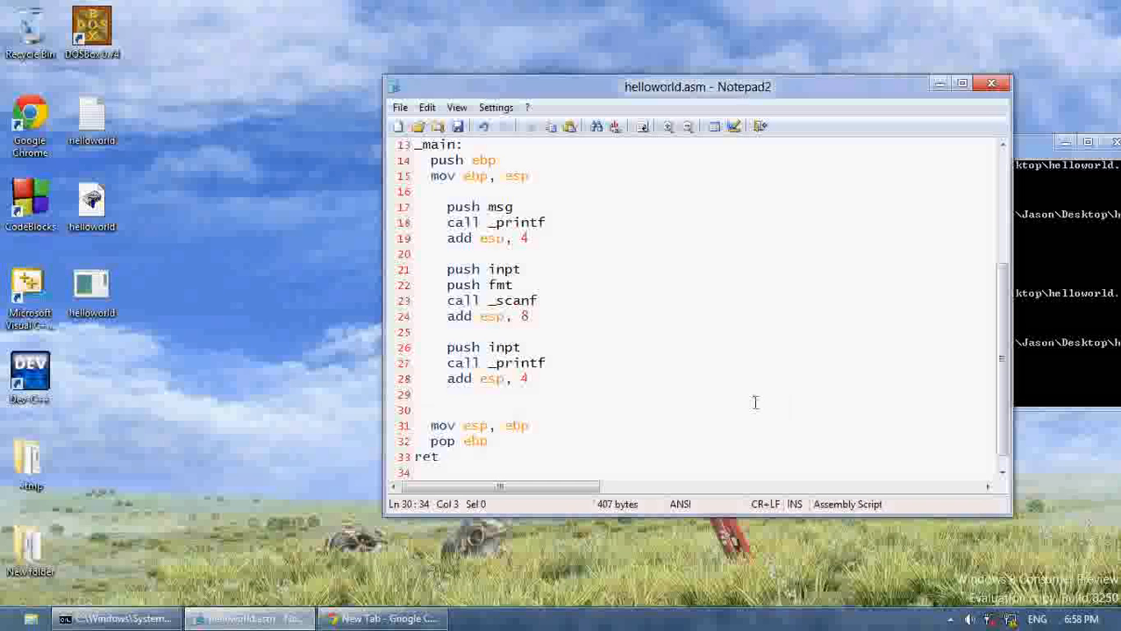
{"action": "key", "text": "shift+Home"}
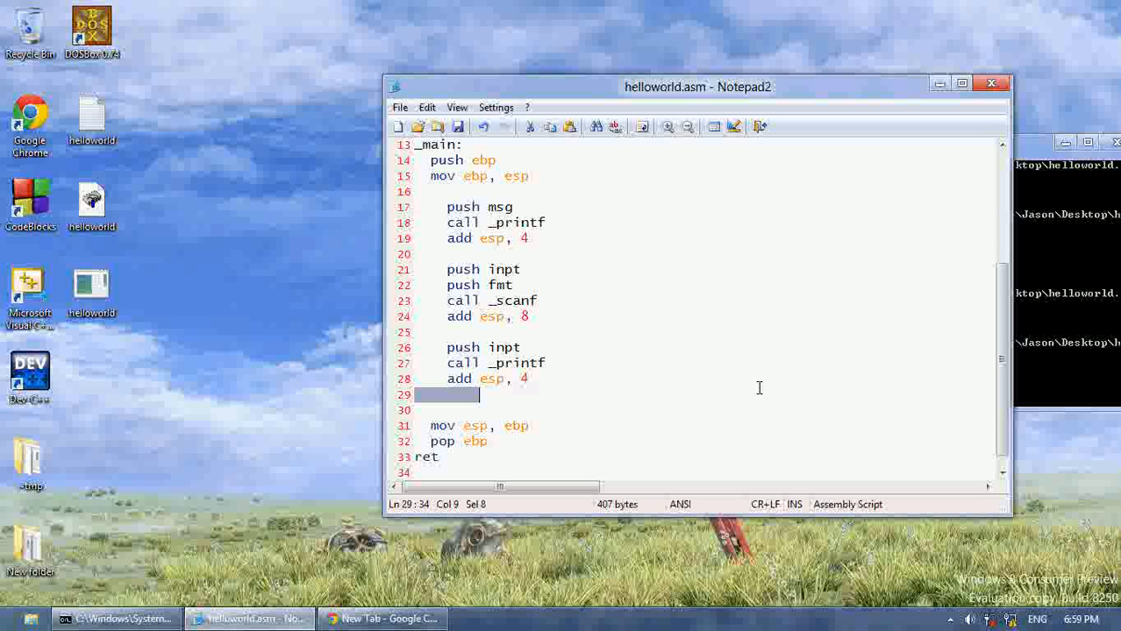
Run helloworld.exe three times with inputs 71, 67 and 65, getting G, C and A.
{"action": "left_click", "coordinate": [1077, 400]}
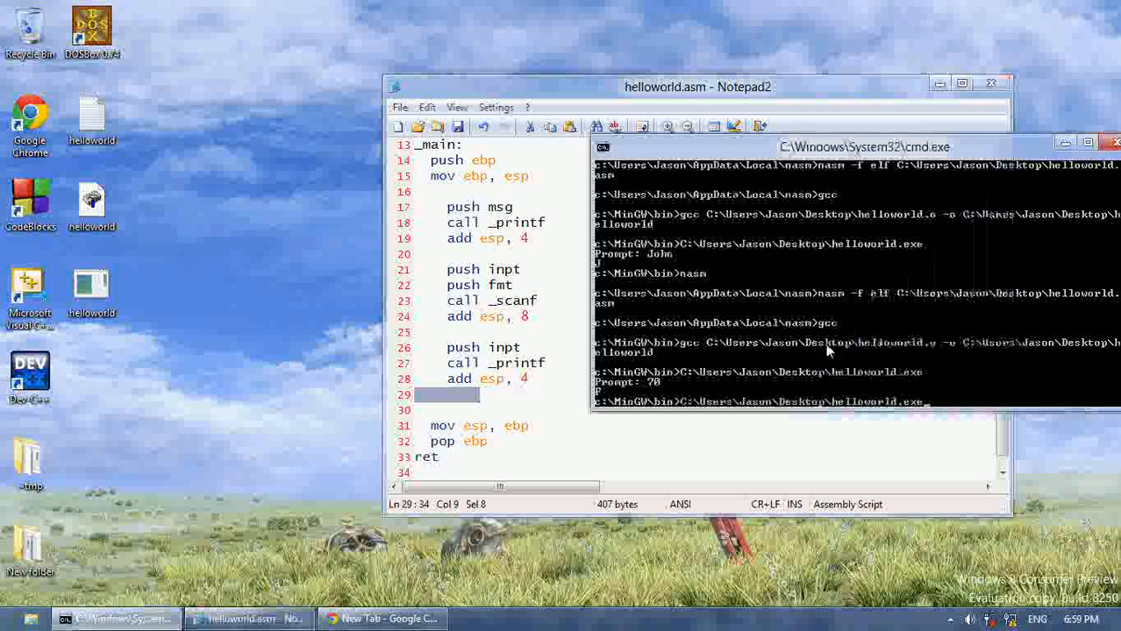
{"action": "key", "text": "Return"}
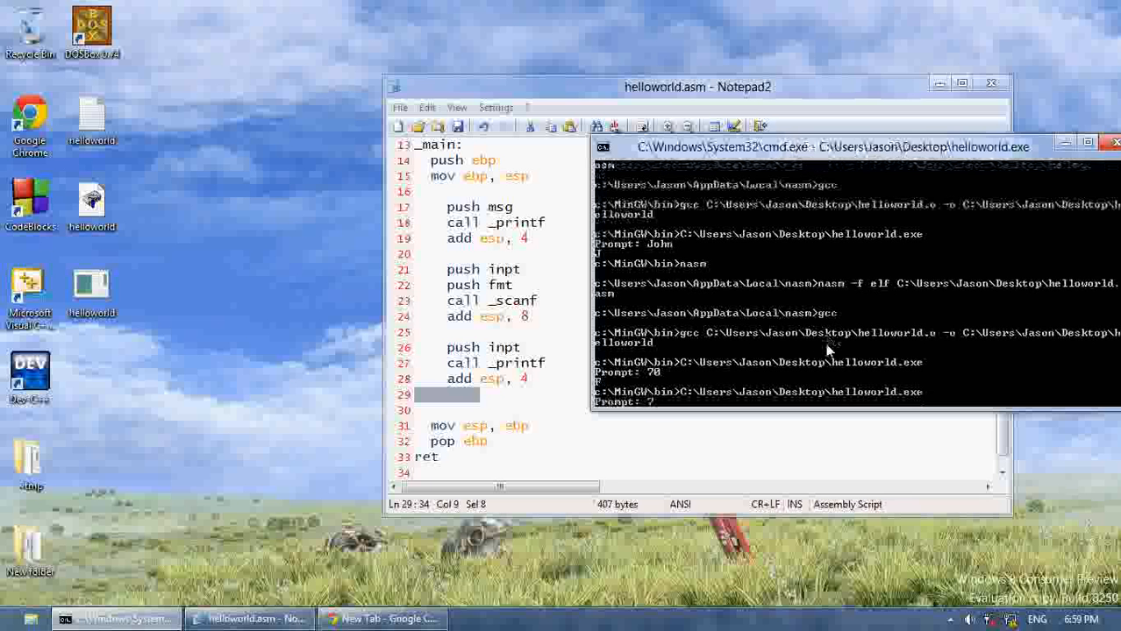
{"action": "type", "text": "1"}
{"action": "key", "text": "Return"}
{"action": "key", "text": "Up"}
{"action": "key", "text": "Return"}
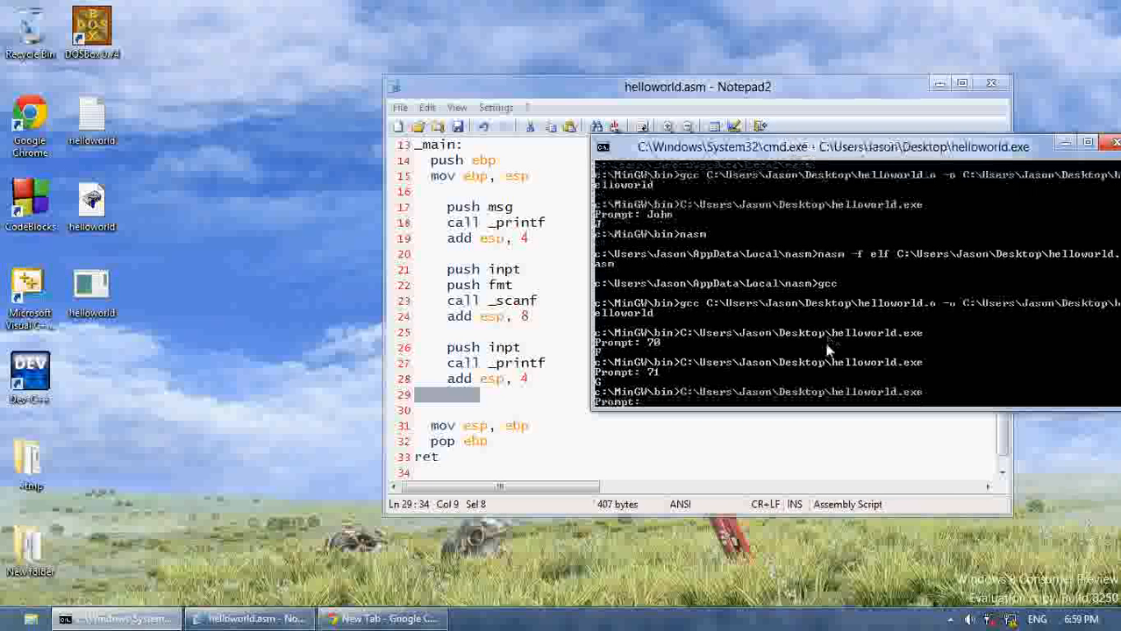
{"action": "type", "text": "67"}
{"action": "key", "text": "Return"}
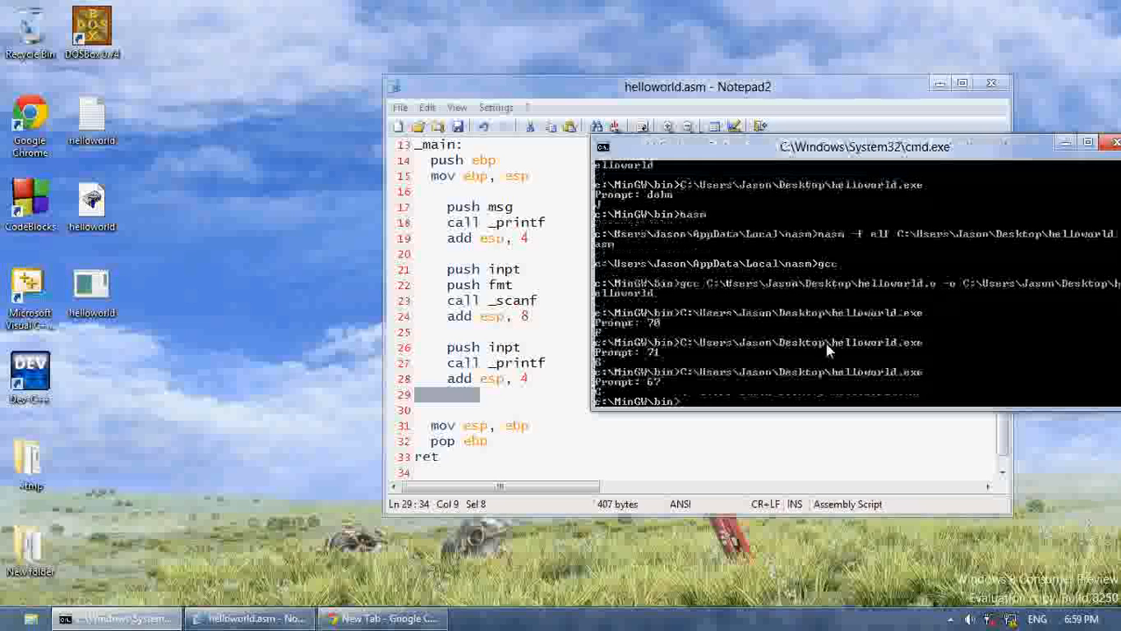
{"action": "key", "text": "Up"}
{"action": "key", "text": "Return"}
{"action": "type", "text": "6"}
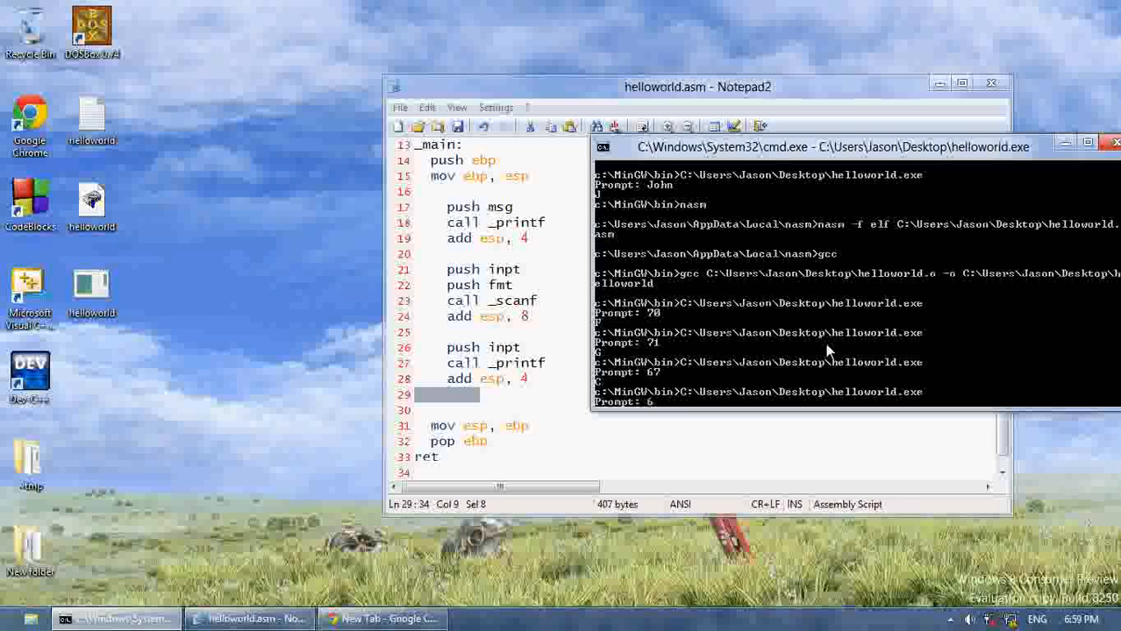
{"action": "type", "text": "5"}
{"action": "key", "text": "Return"}
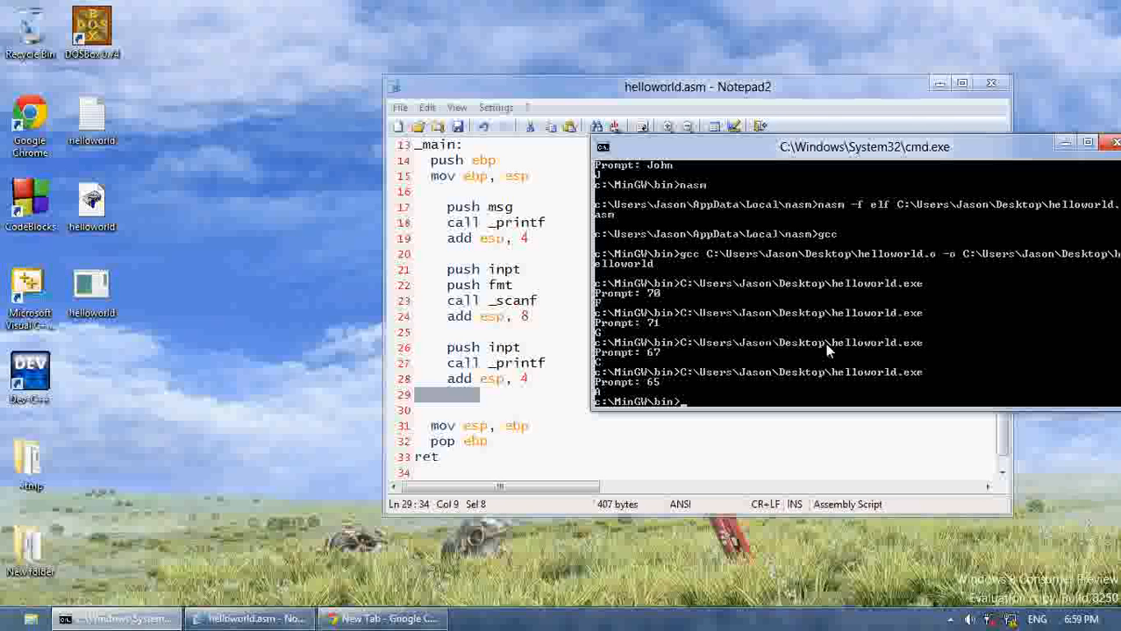
Run helloworld.exe twice more with inputs 66 and 64, getting B and @.
{"action": "key", "text": "Up"}
{"action": "key", "text": "Return"}
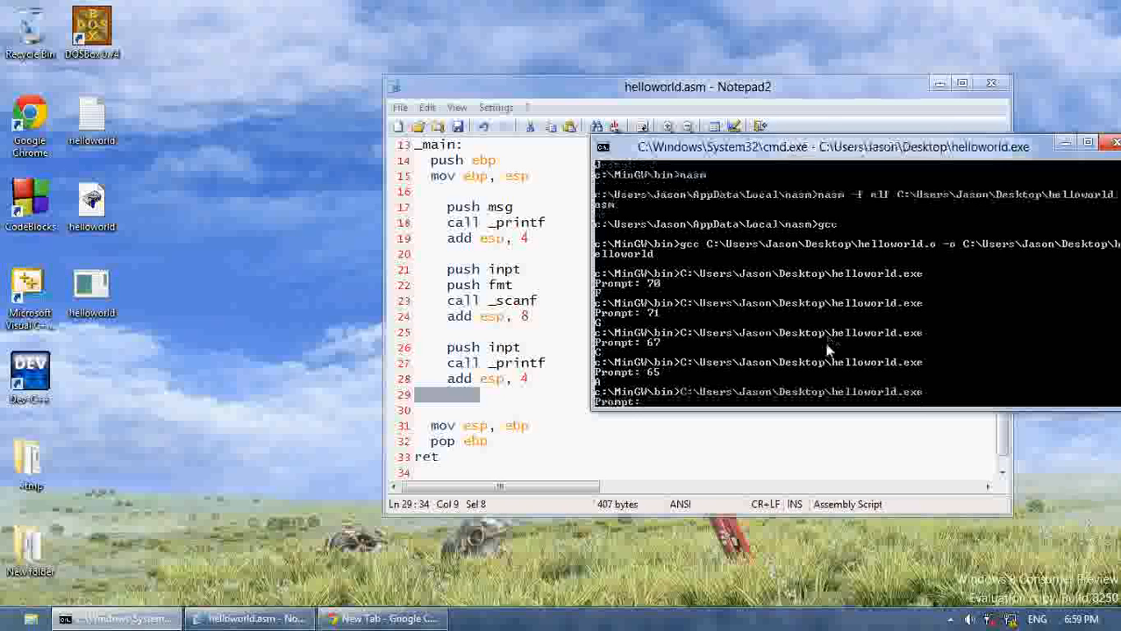
{"action": "type", "text": "66"}
{"action": "key", "text": "Return"}
{"action": "key", "text": "Up"}
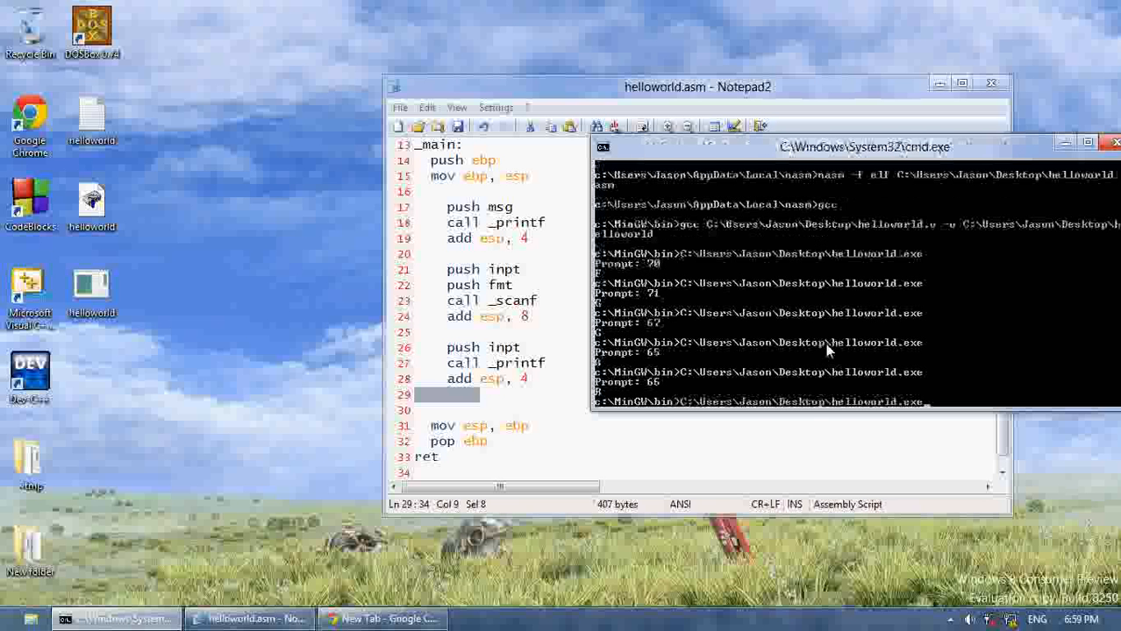
{"action": "key", "text": "Return"}
{"action": "type", "text": "64"}
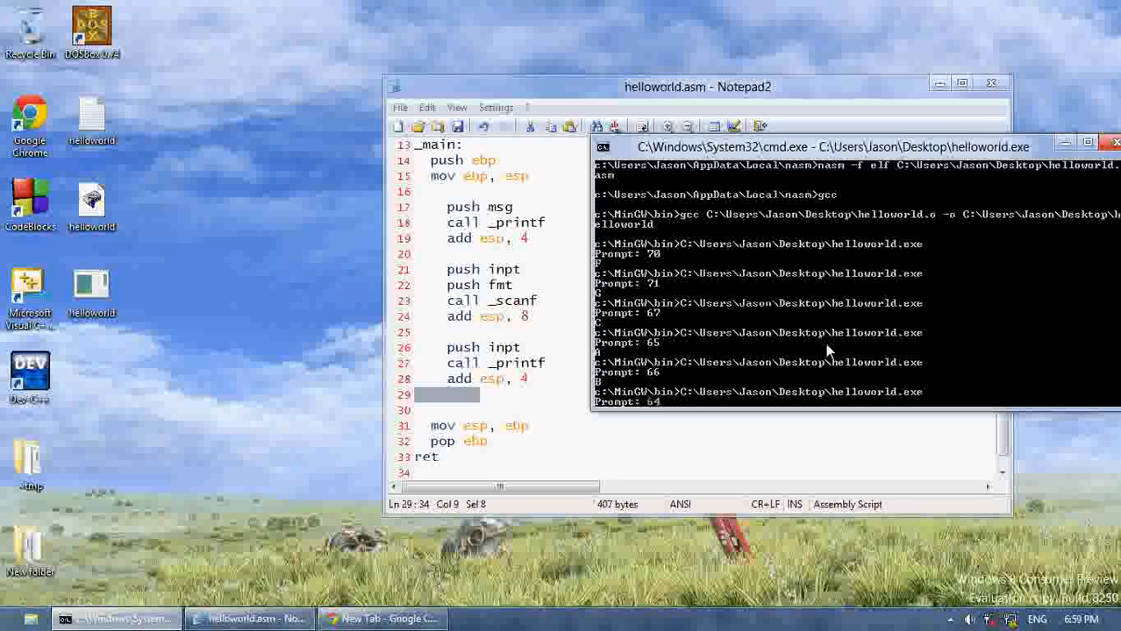
{"action": "key", "text": "Return"}
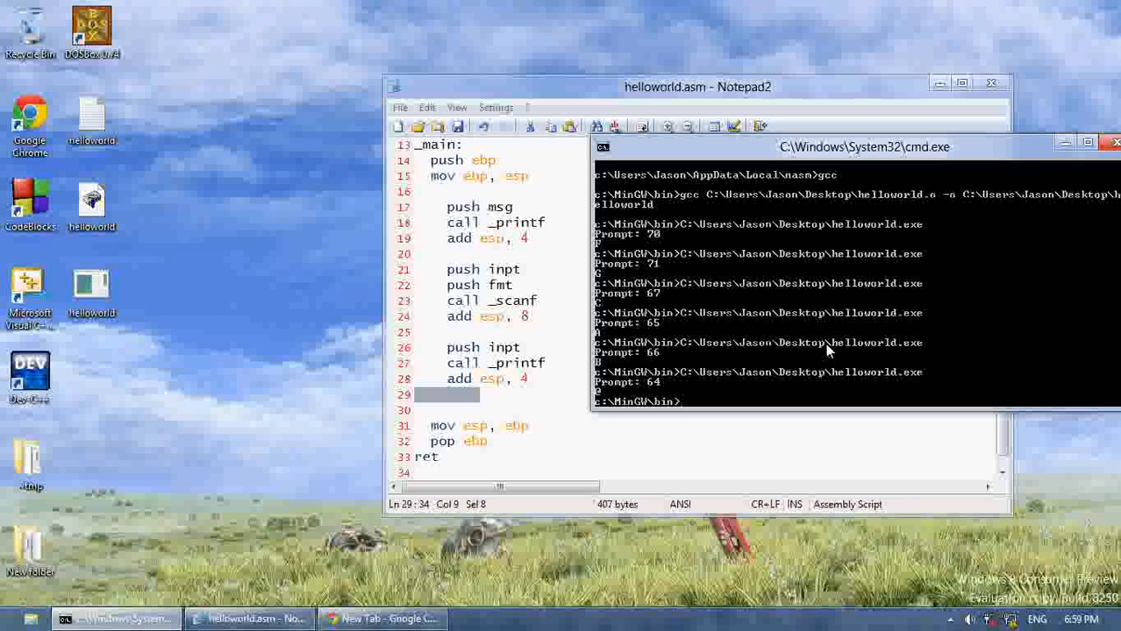
Select the format letter d in line 7's fmt string so it can be replaced with s.
{"action": "left_click", "coordinate": [472, 340]}
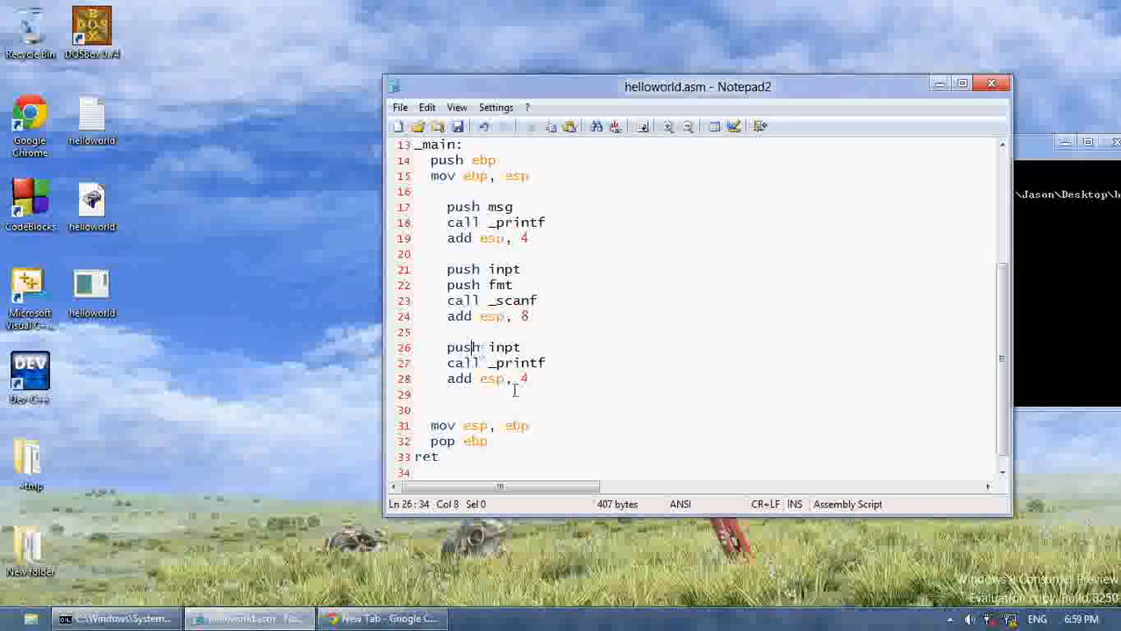
{"action": "mouse_move", "coordinate": [513, 388]}
{"action": "left_mouse_down"}
{"action": "mouse_move", "coordinate": [524, 160]}
{"action": "mouse_move", "coordinate": [492, 238]}
{"action": "left_mouse_up"}
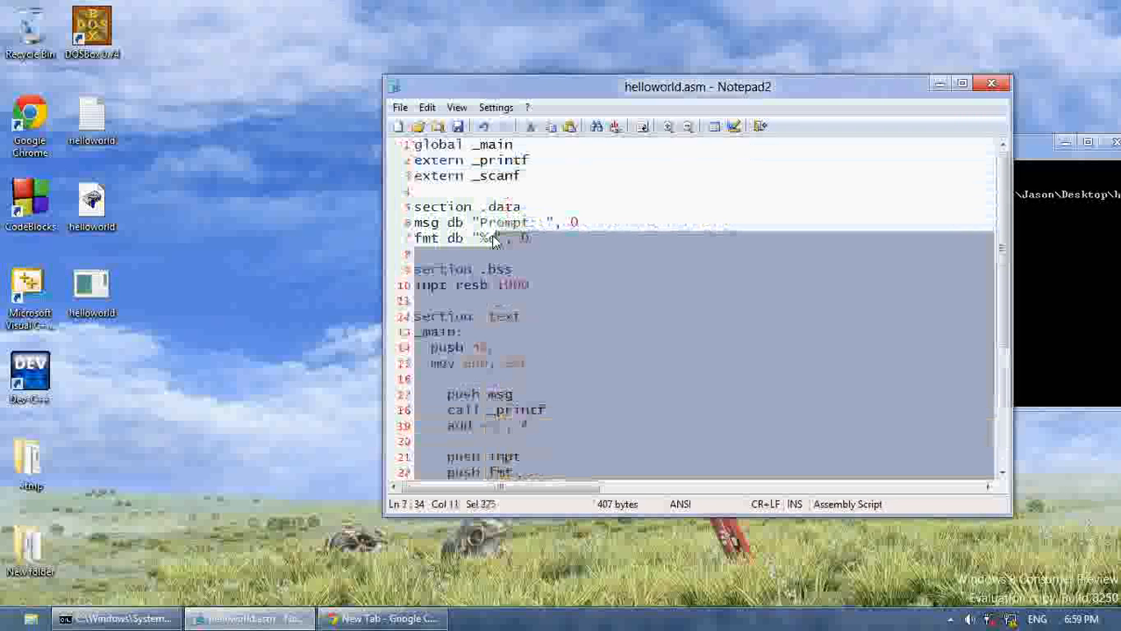
{"action": "left_click", "coordinate": [491, 253]}
{"action": "key", "text": "Left"}
{"action": "key", "text": "Left"}
{"action": "key", "text": "Left"}
{"action": "key", "text": "Left"}
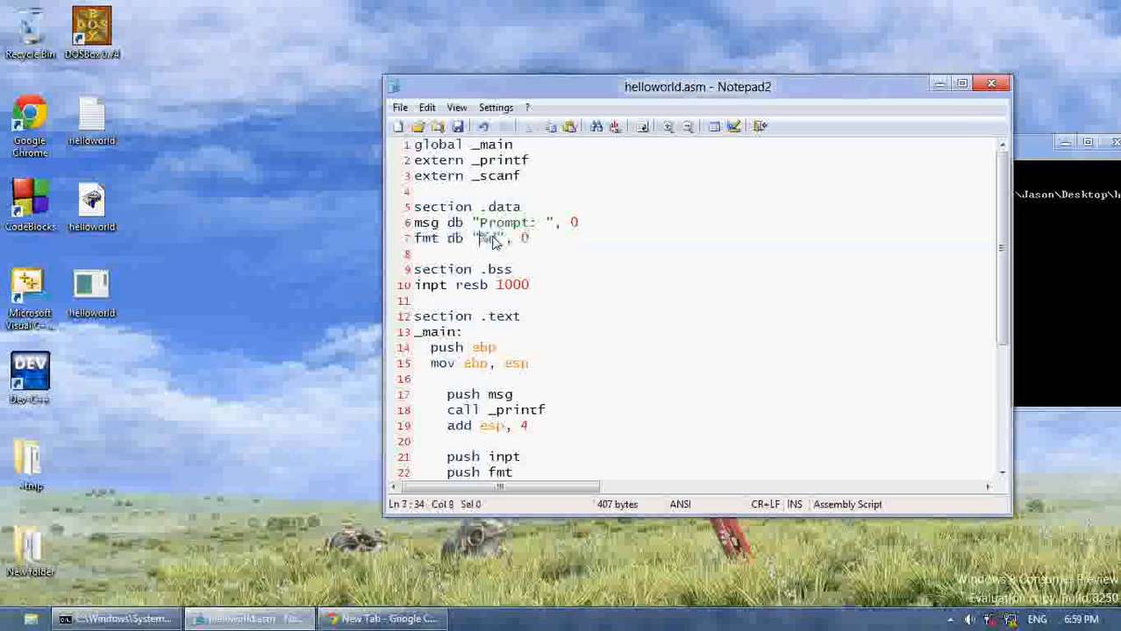
{"action": "key", "text": "Left"}
{"action": "key", "text": "shift+Right"}
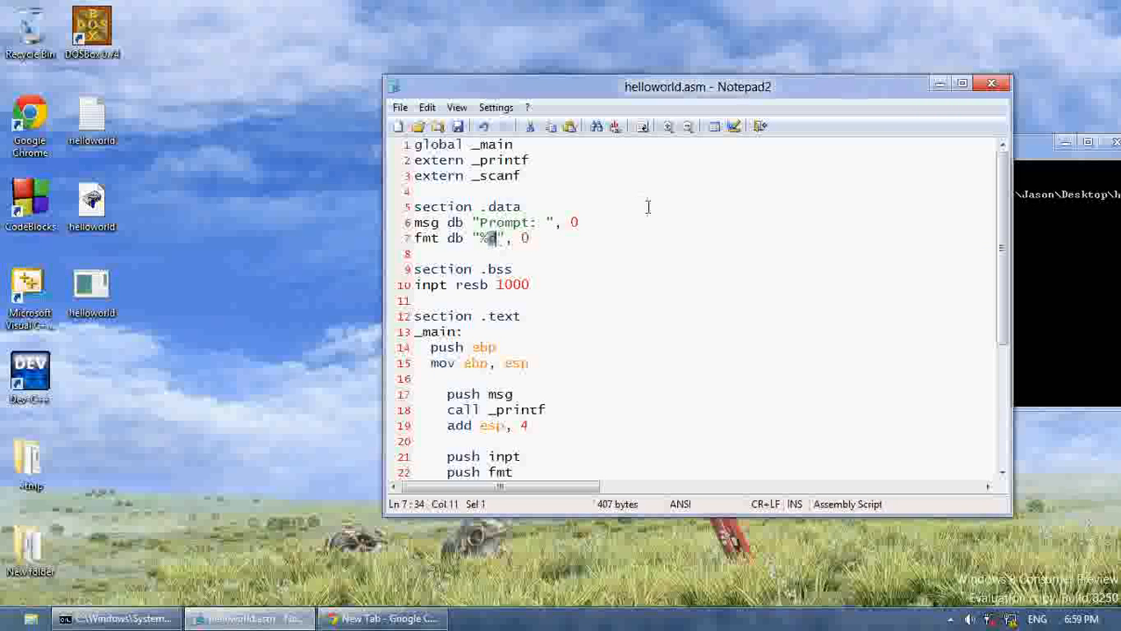
{"action": "type", "text": "s"}
{"action": "key", "text": "shift+Left"}
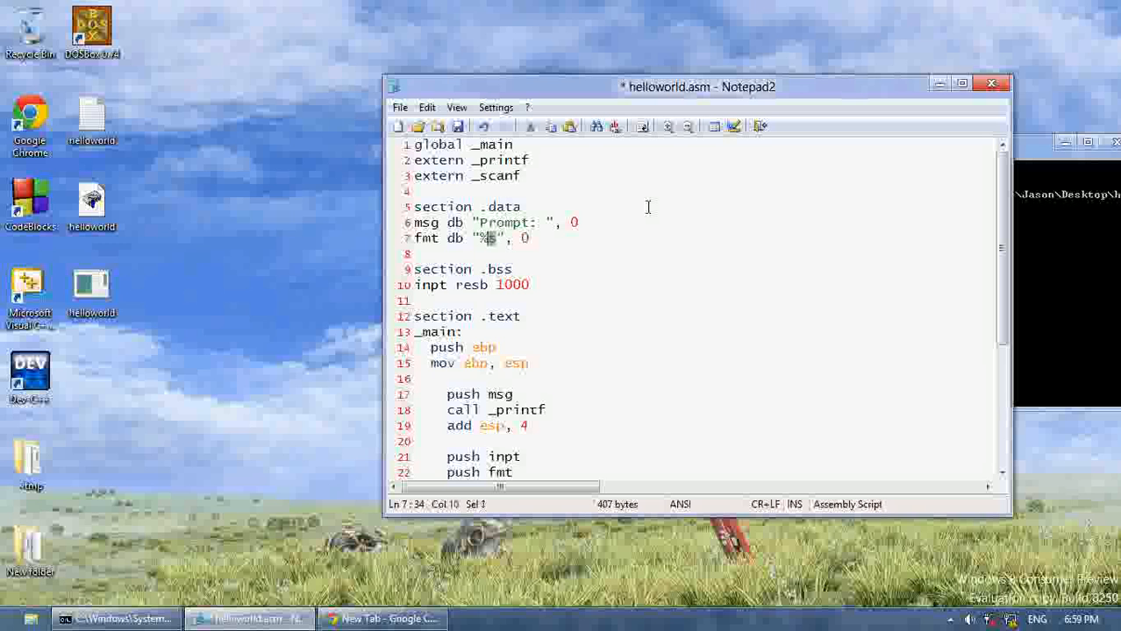